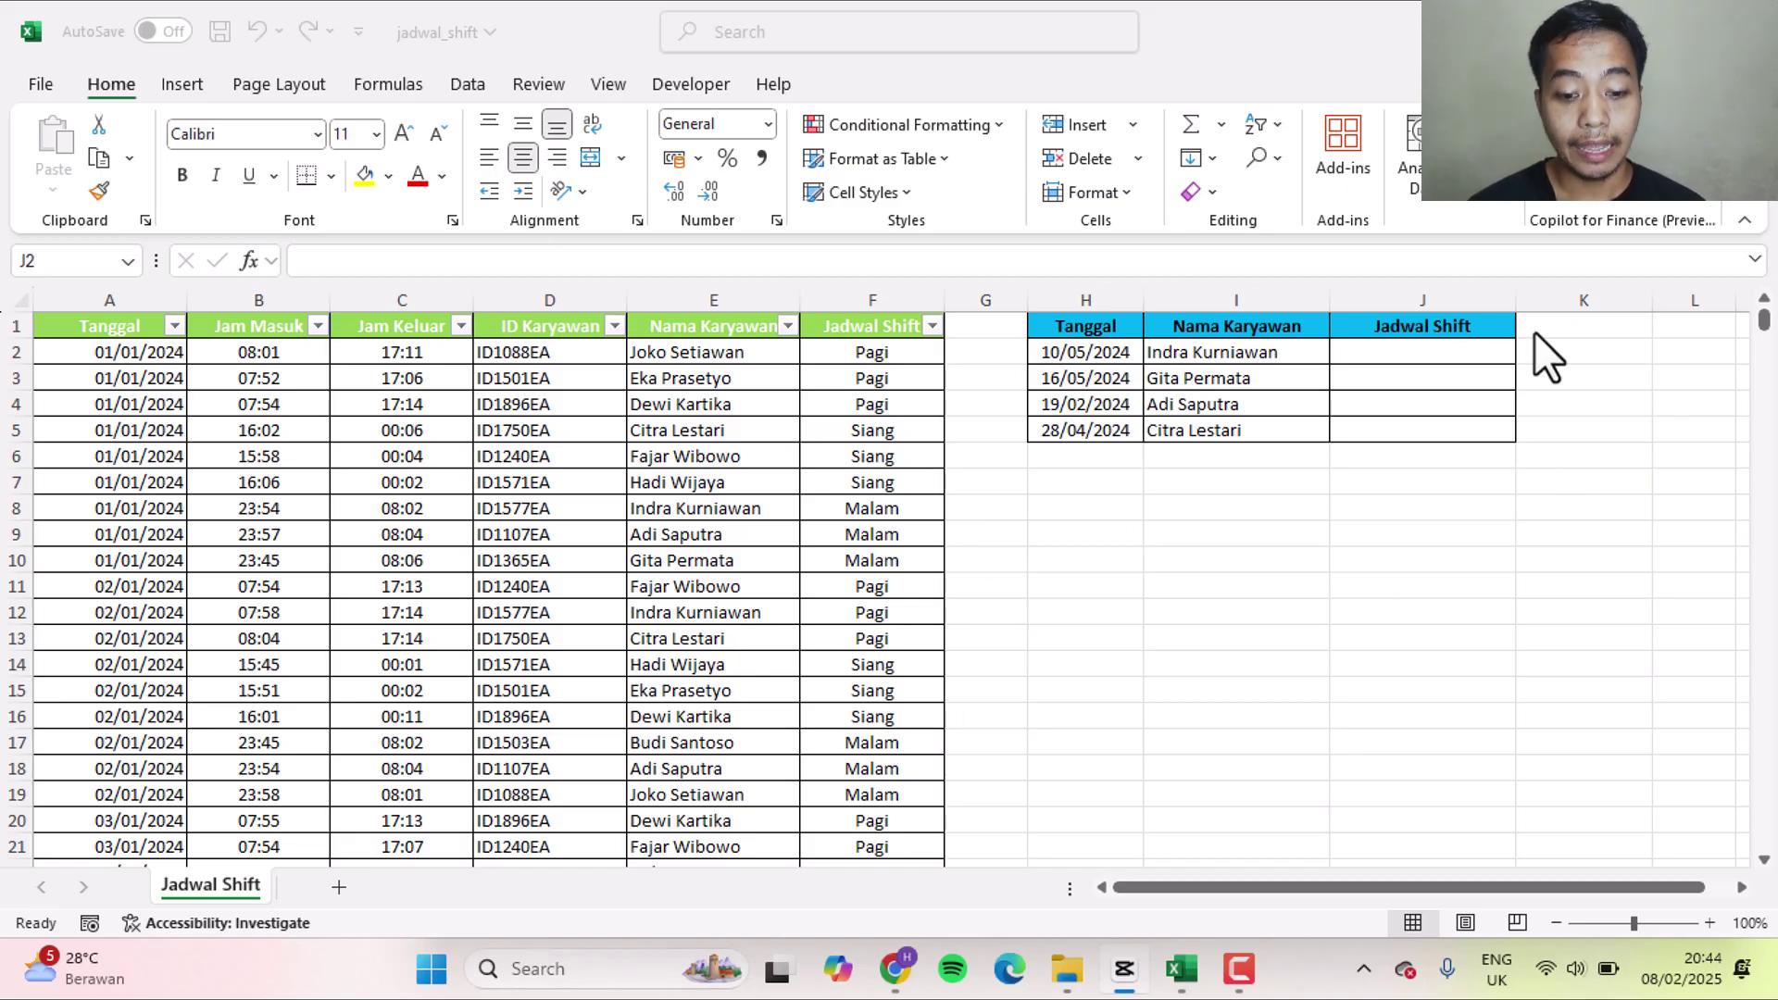
Examine the date, employee name and shift columns in both the shift log and the lookup table in H1:J5.
{"action": "left_click", "coordinate": [1069, 352]}
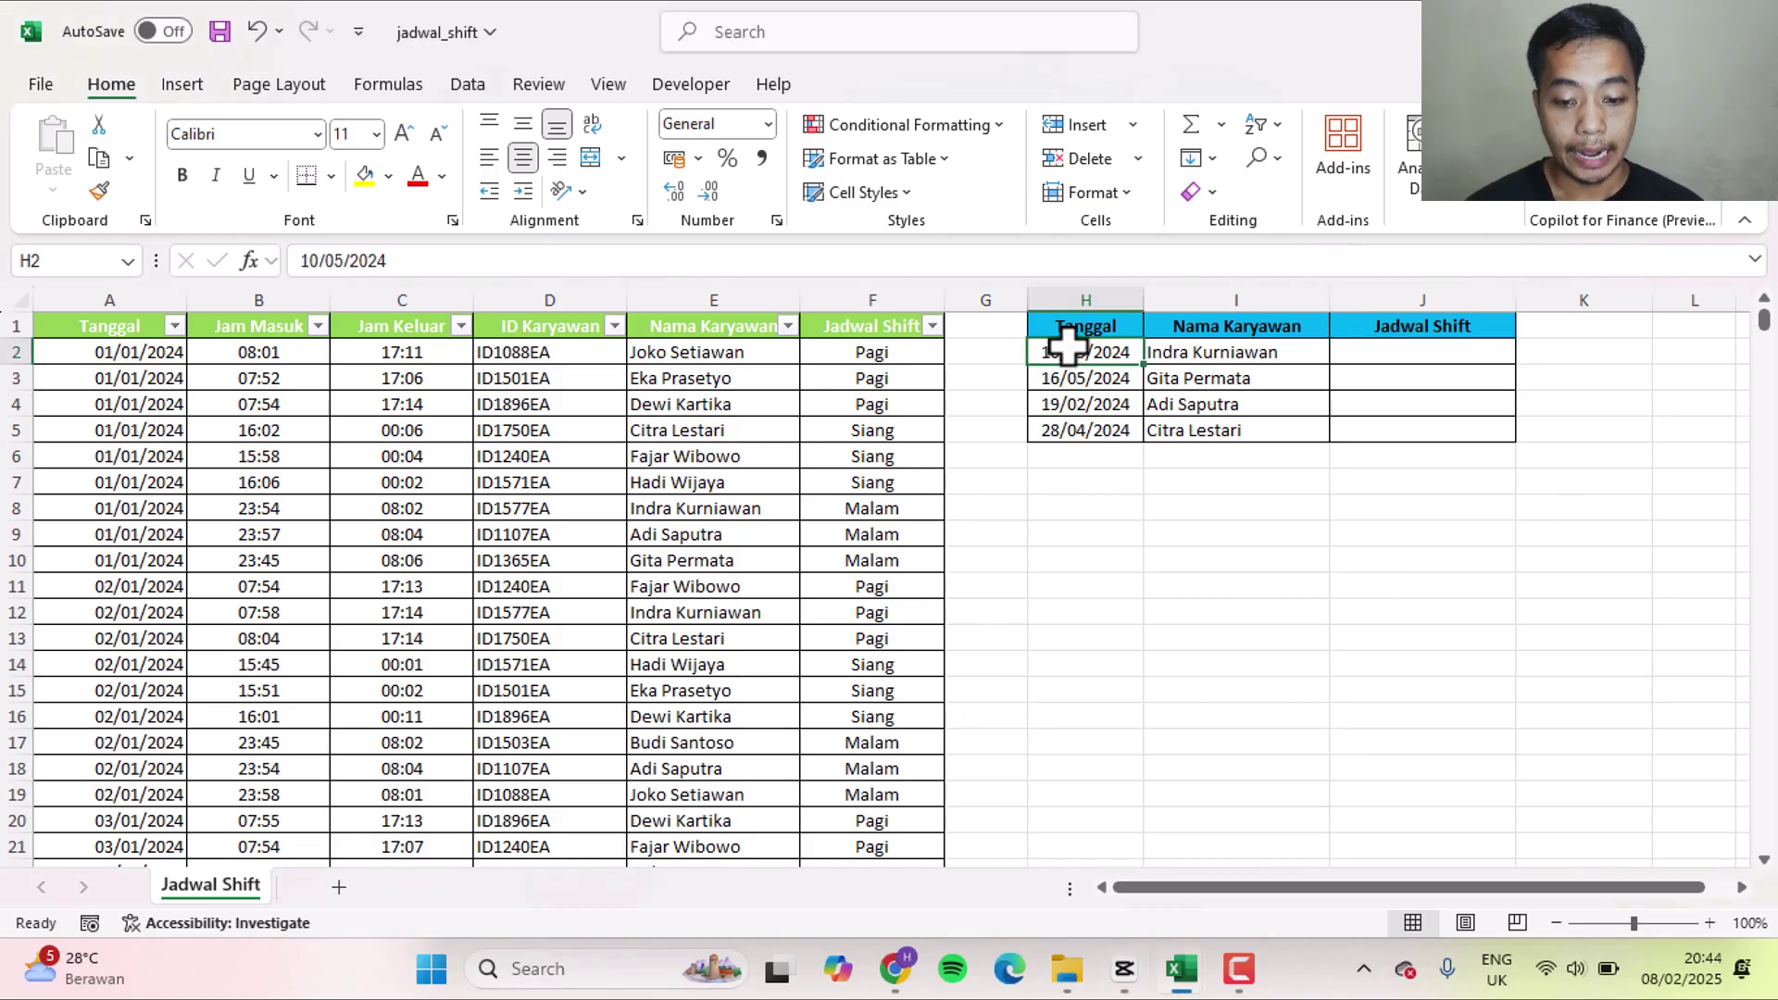
{"action": "left_click_drag", "start_coordinate": [1070, 352], "coordinate": [1204, 437]}
{"action": "left_click", "coordinate": [1089, 352]}
{"action": "left_click", "coordinate": [1421, 357]}
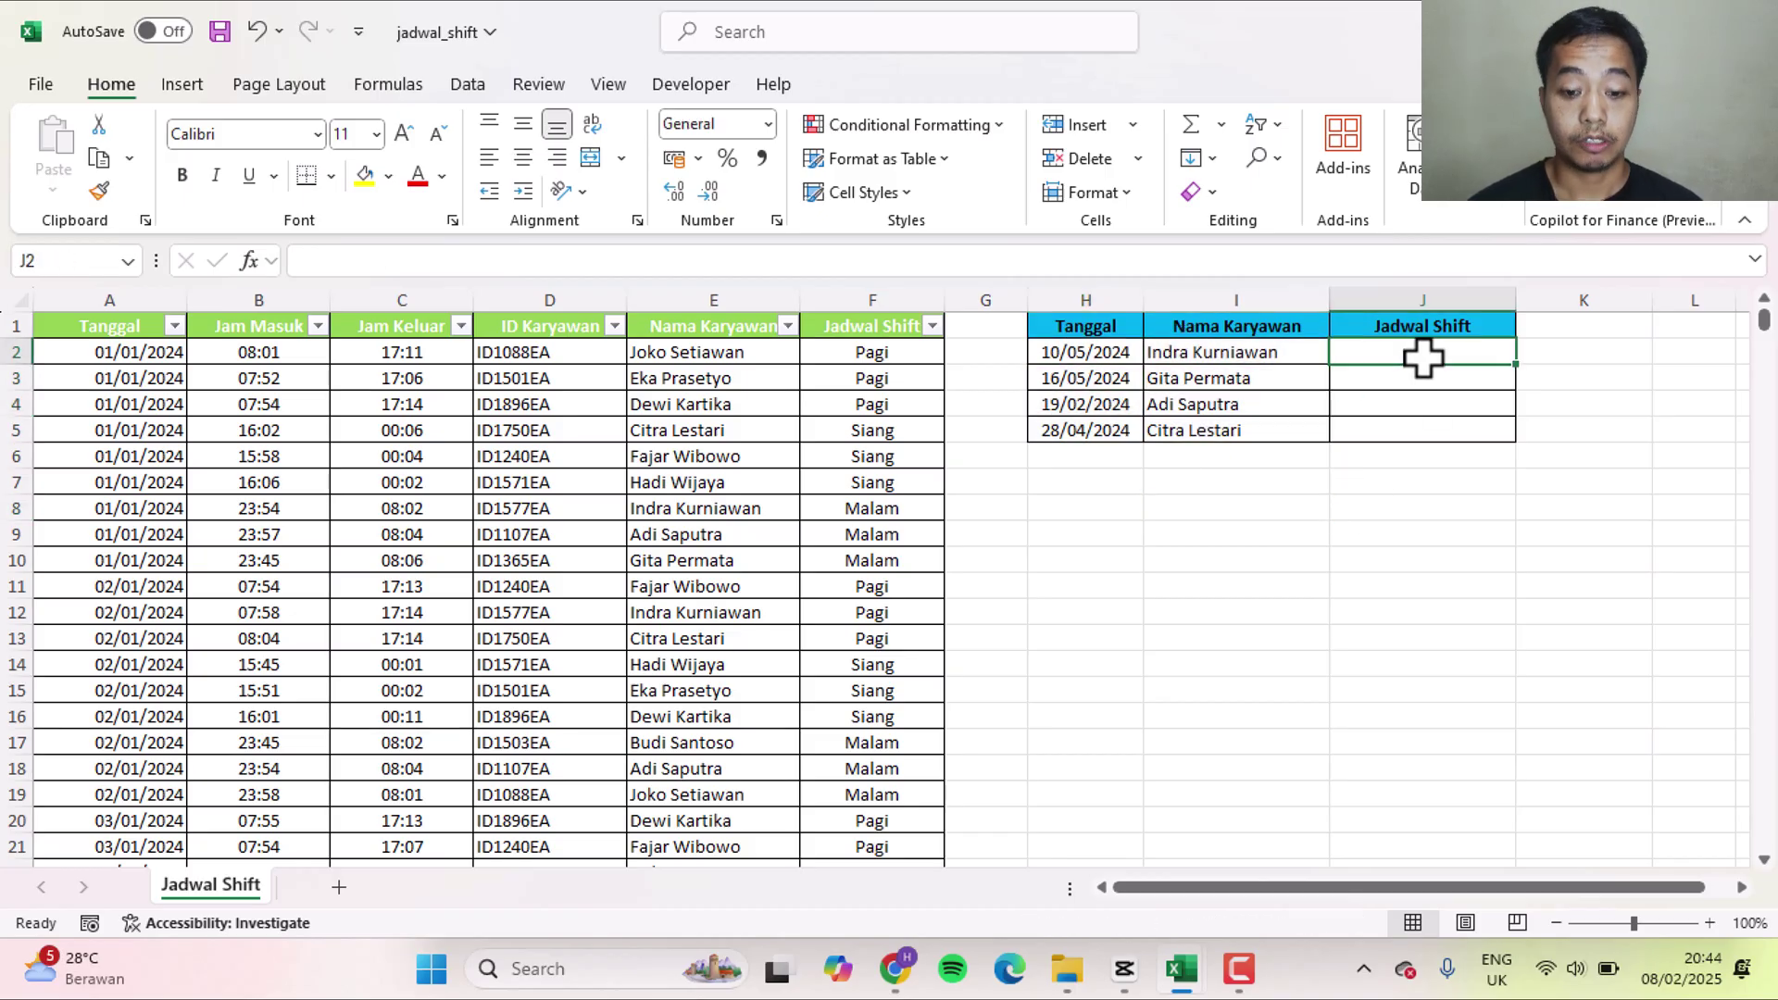
{"action": "left_click_drag", "start_coordinate": [1422, 357], "coordinate": [1409, 436]}
{"action": "left_click", "coordinate": [1396, 487]}
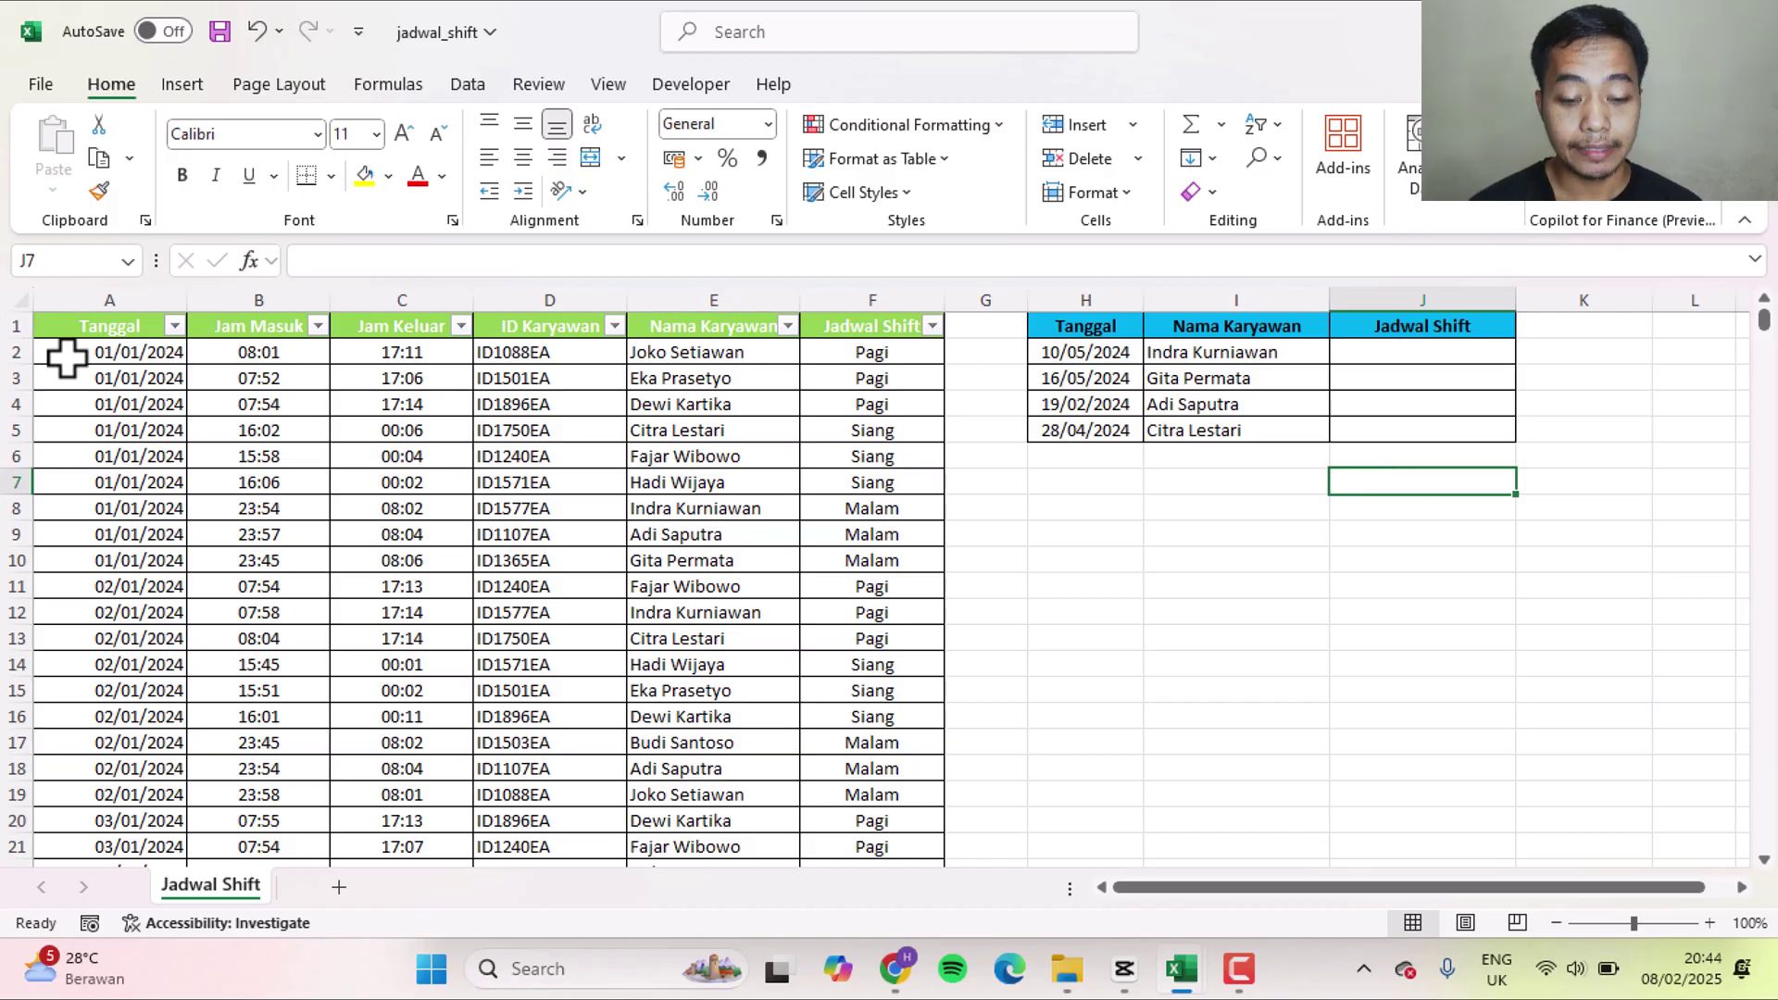
{"action": "left_click_drag", "start_coordinate": [67, 353], "coordinate": [80, 741]}
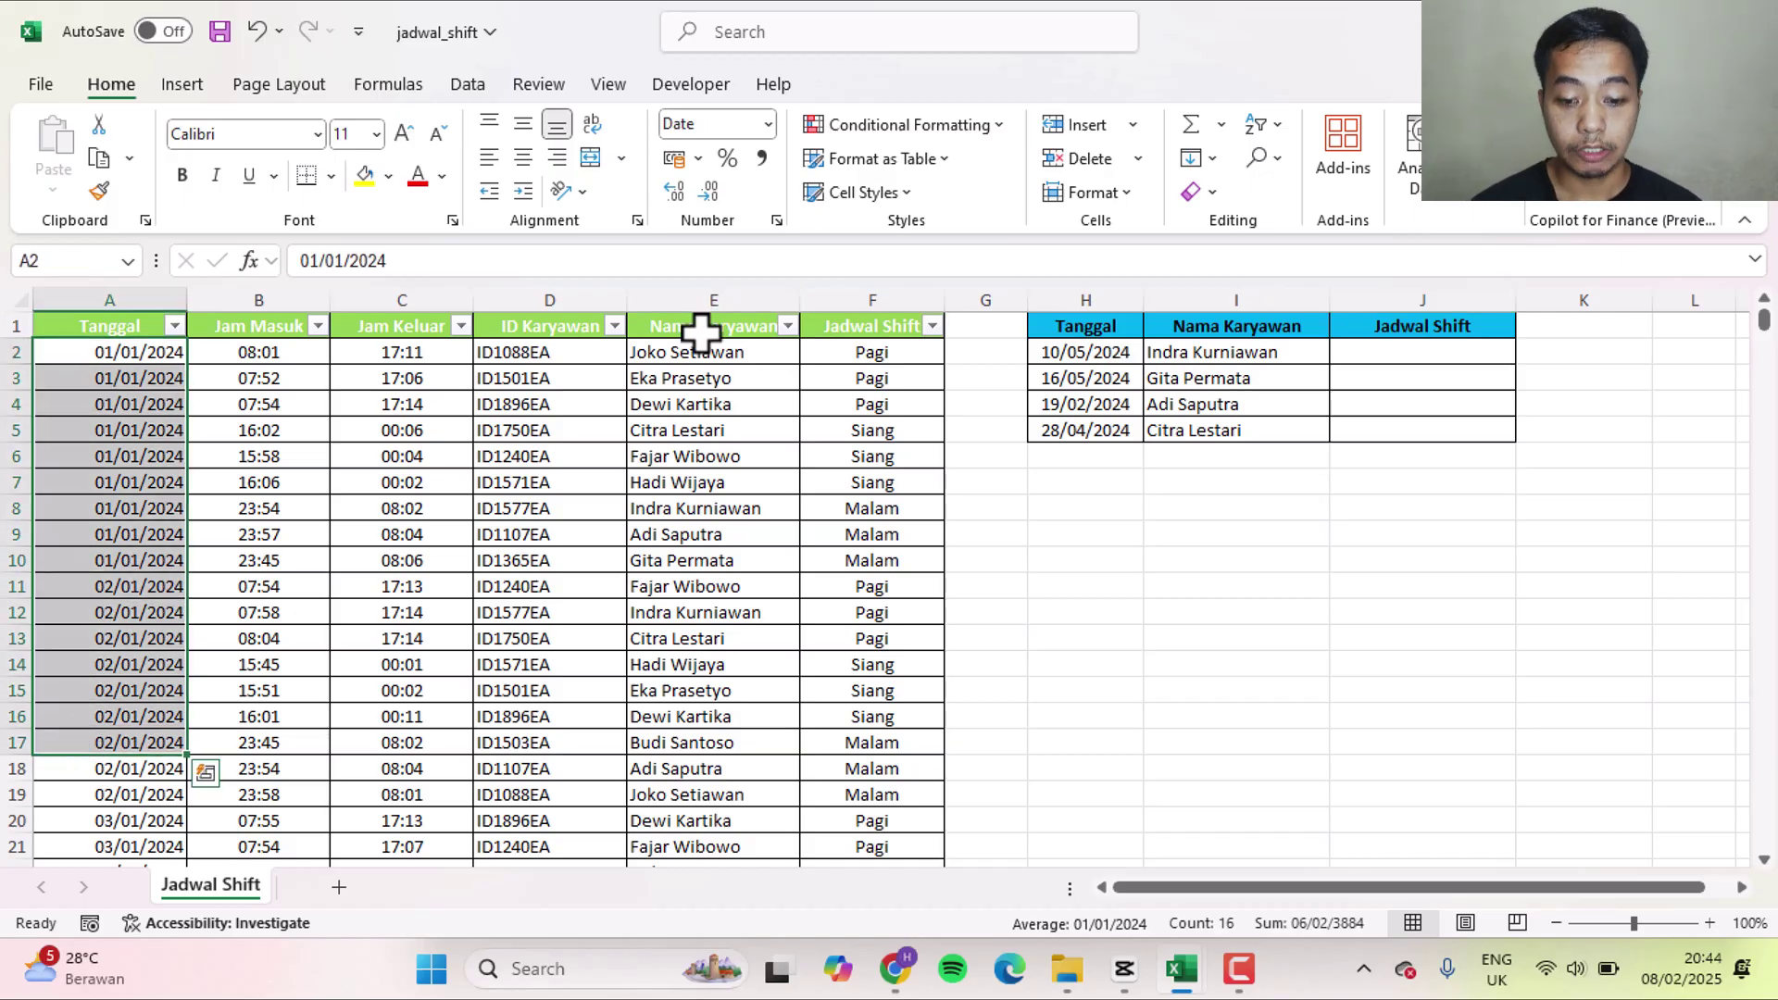
{"action": "left_click_drag", "start_coordinate": [706, 352], "coordinate": [707, 765]}
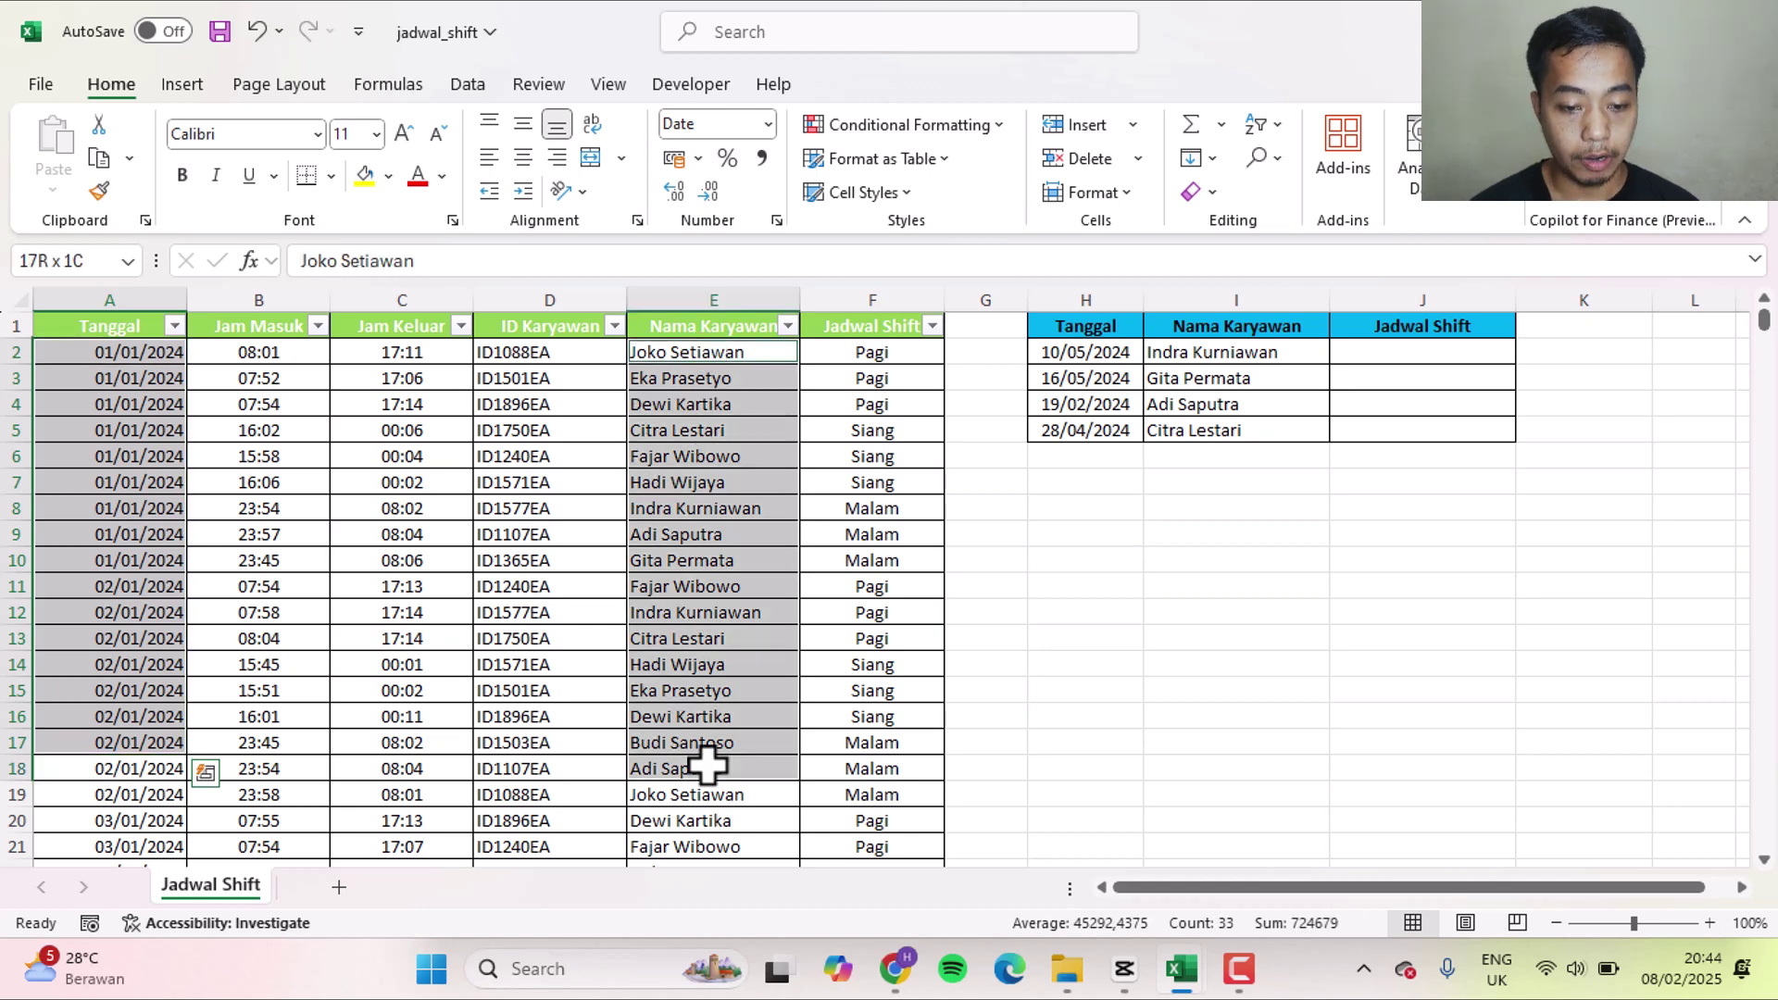
{"action": "left_click", "coordinate": [449, 461]}
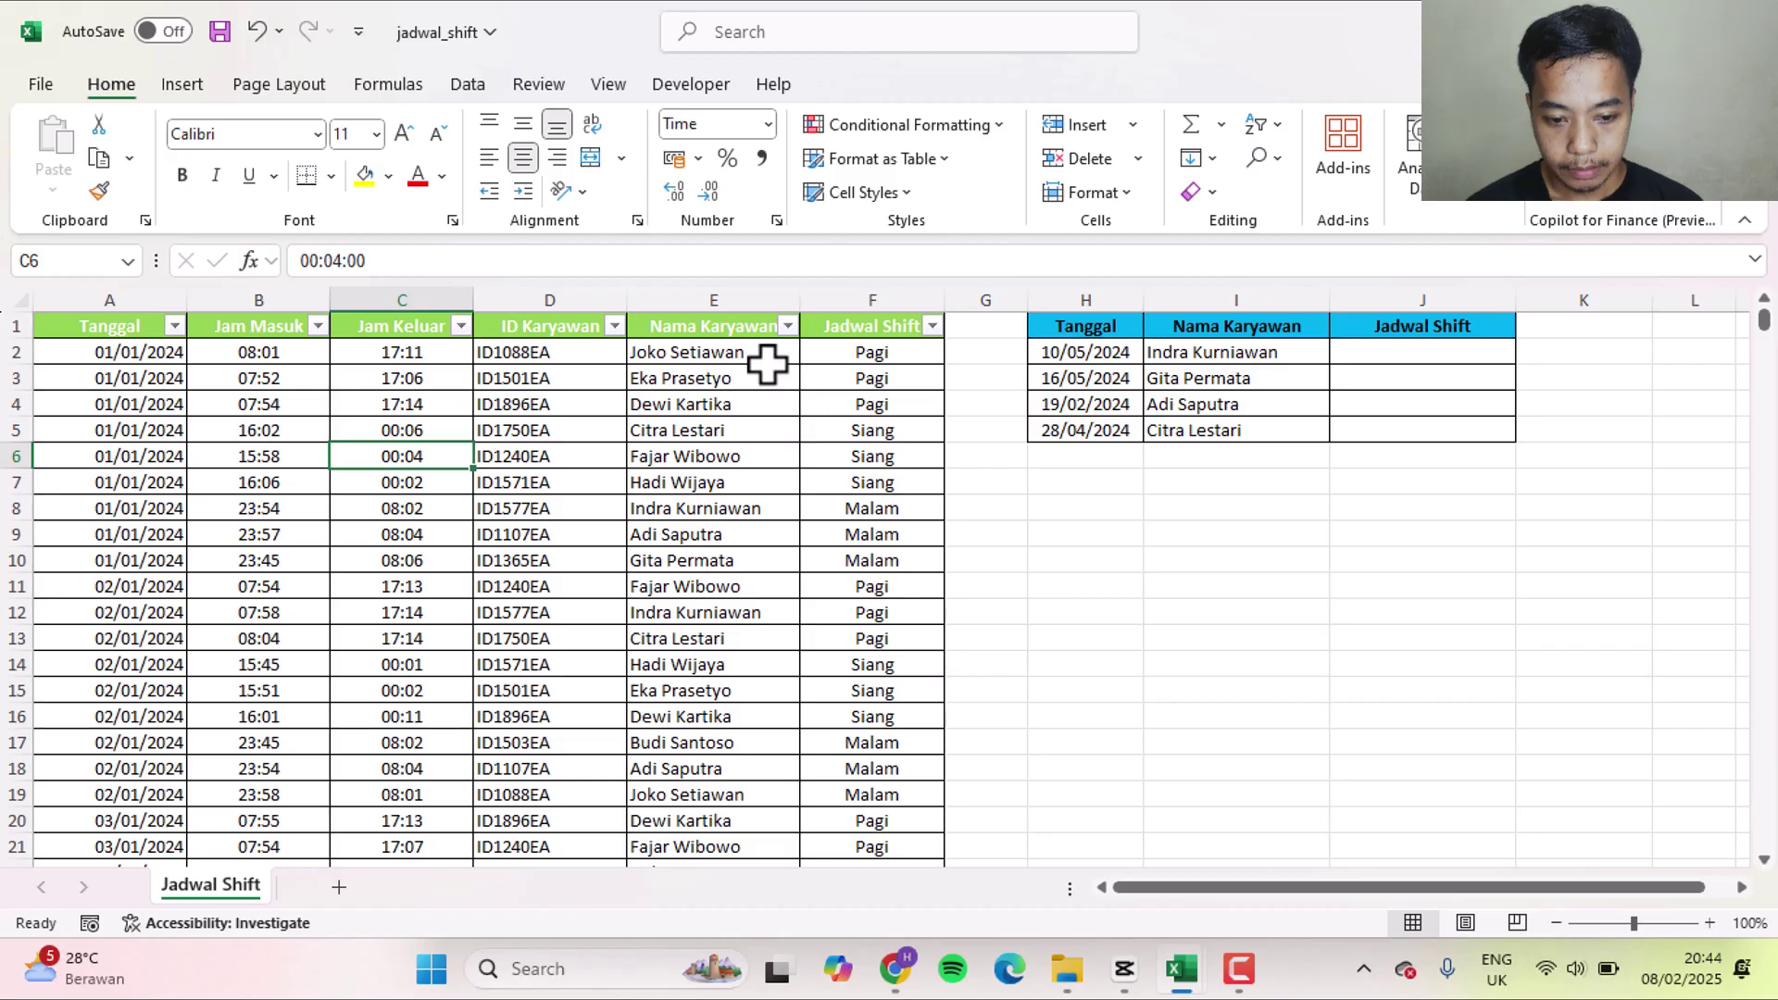
{"action": "left_click", "coordinate": [742, 402]}
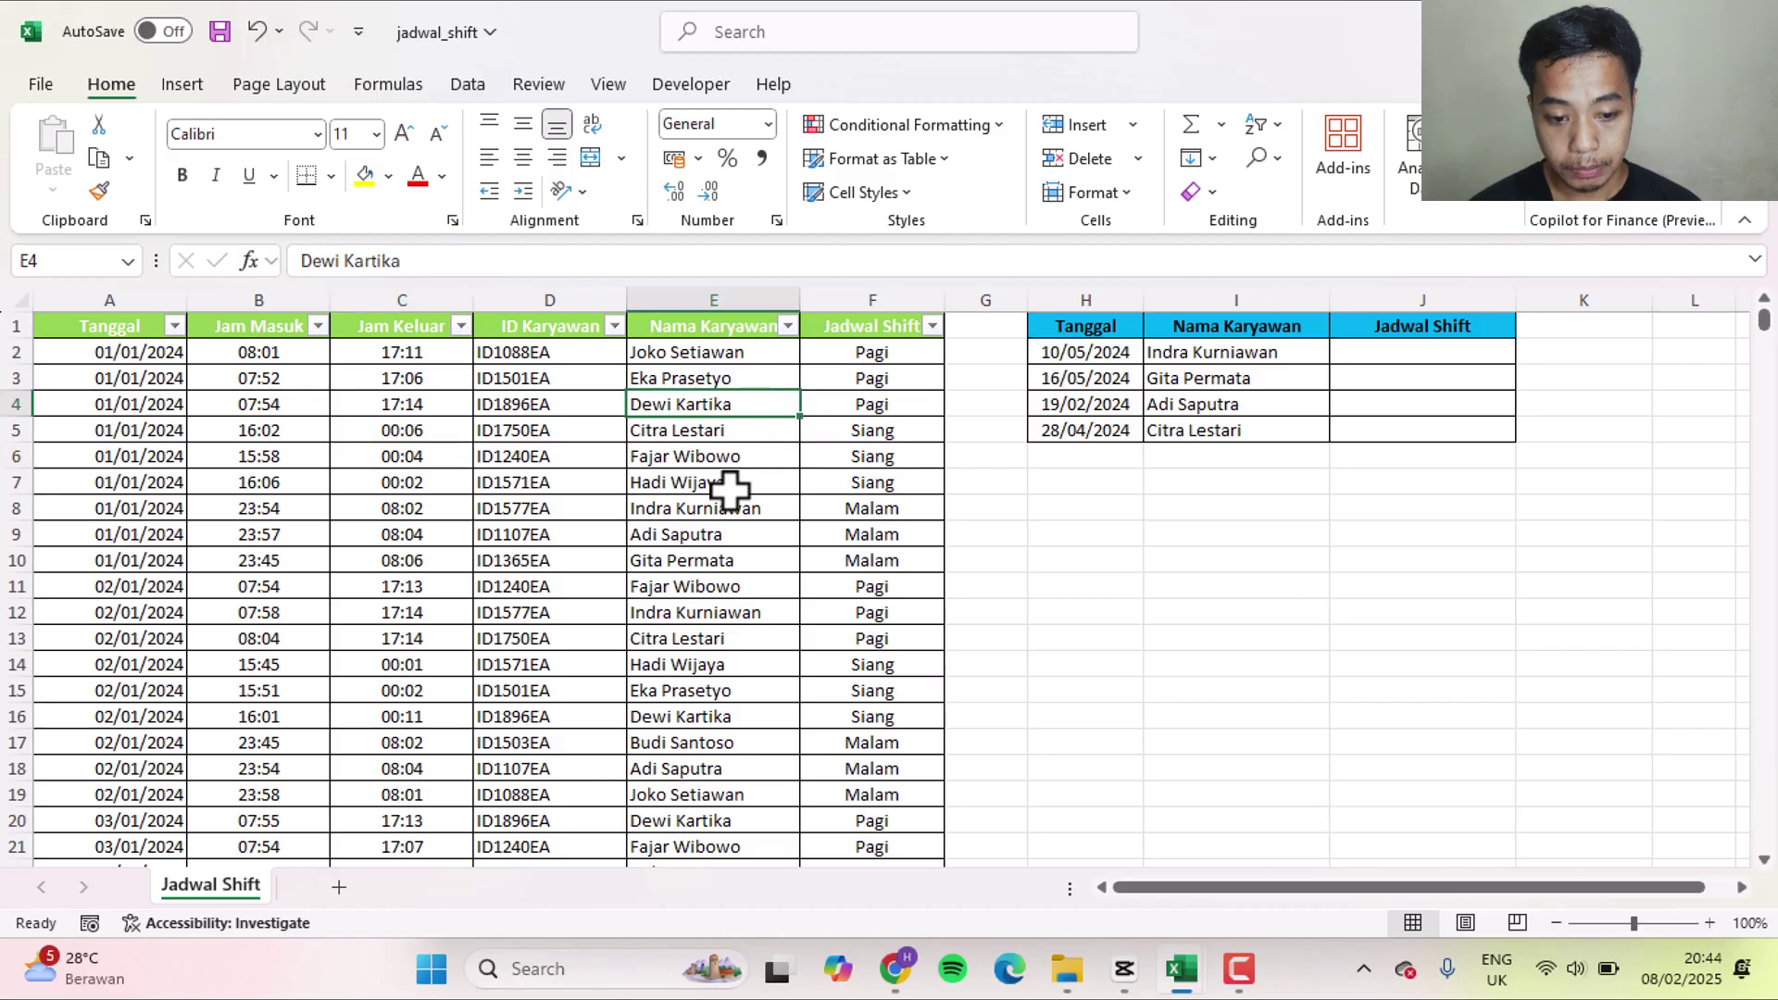
{"action": "left_click", "coordinate": [716, 638], "text": "ctrl"}
{"action": "left_click", "coordinate": [689, 431], "text": "ctrl"}
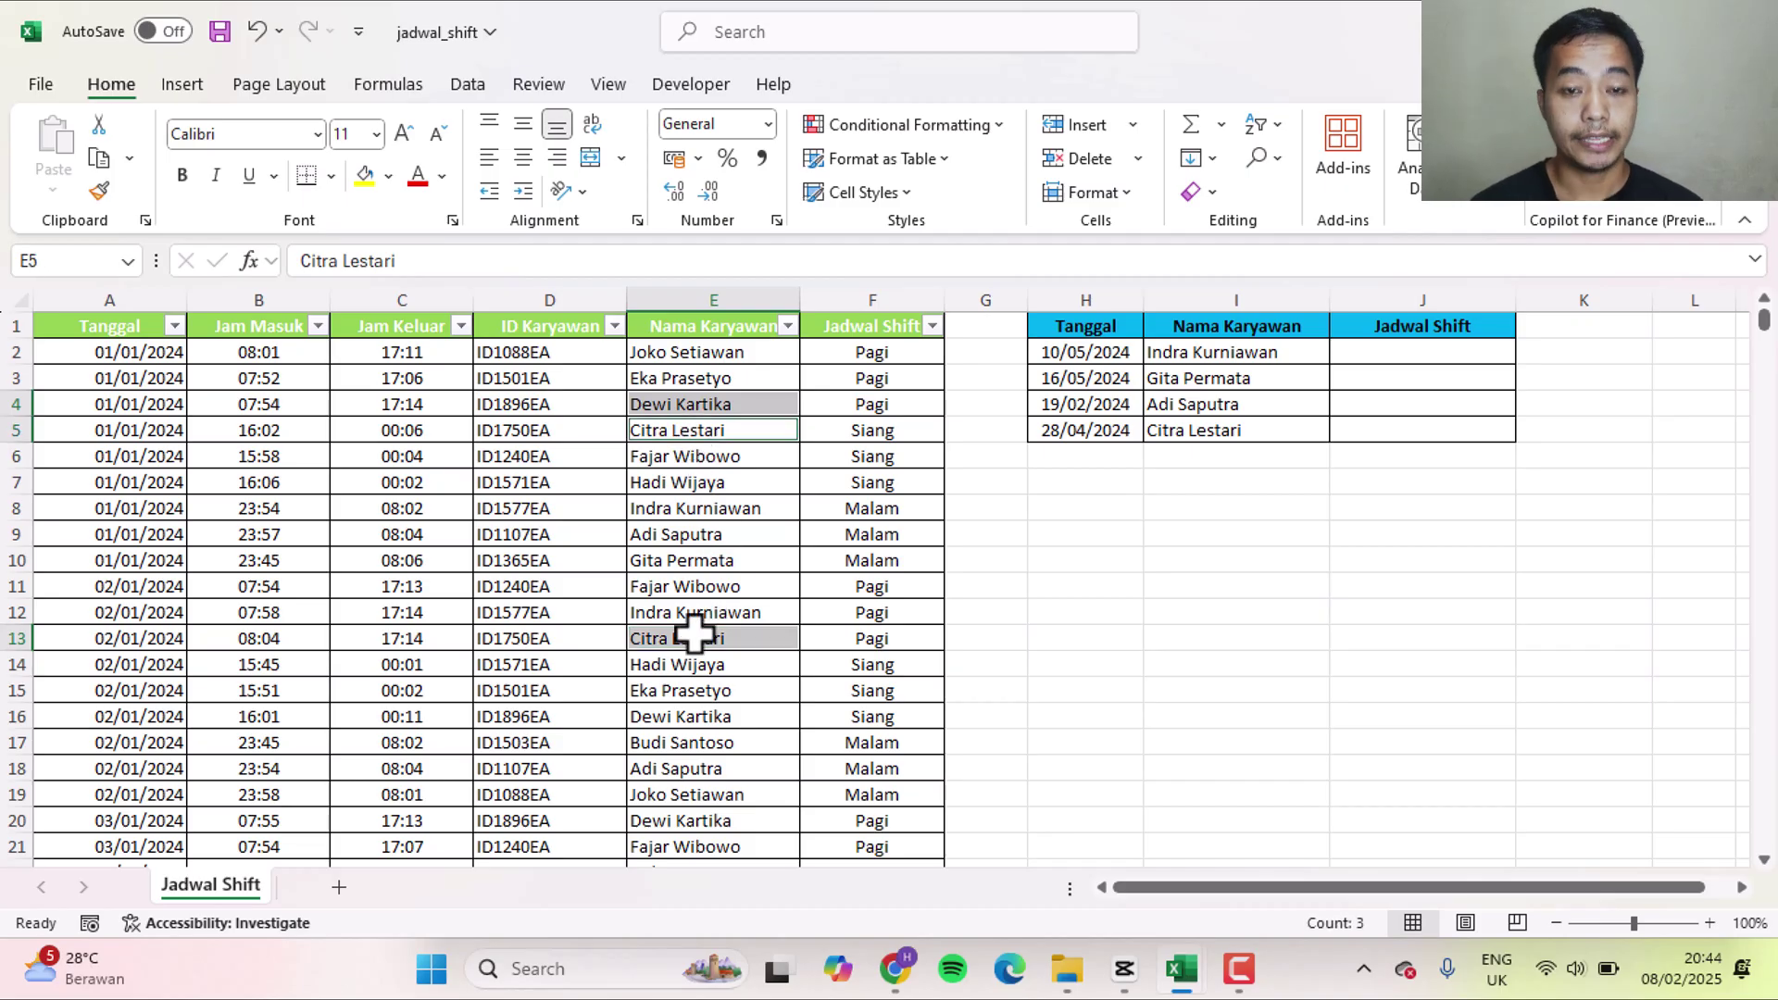
{"action": "key", "text": "Return"}
{"action": "left_click", "coordinate": [848, 456]}
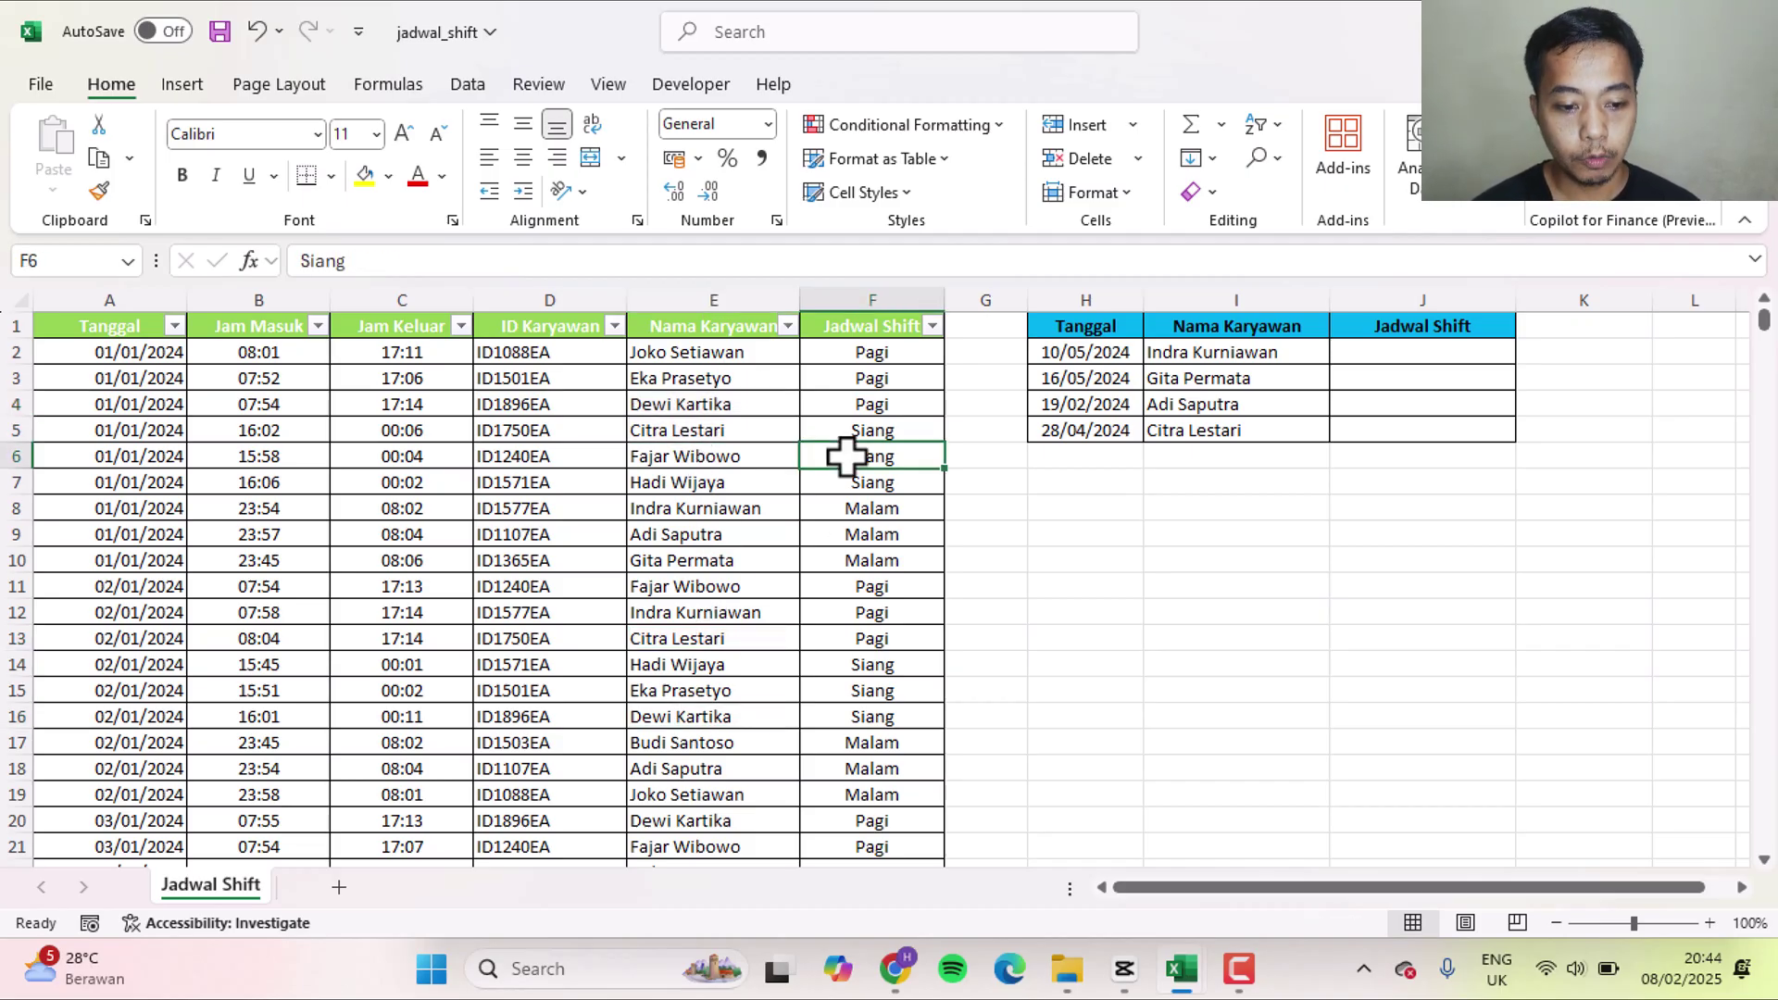
{"action": "left_click_drag", "start_coordinate": [1042, 363], "coordinate": [1056, 428]}
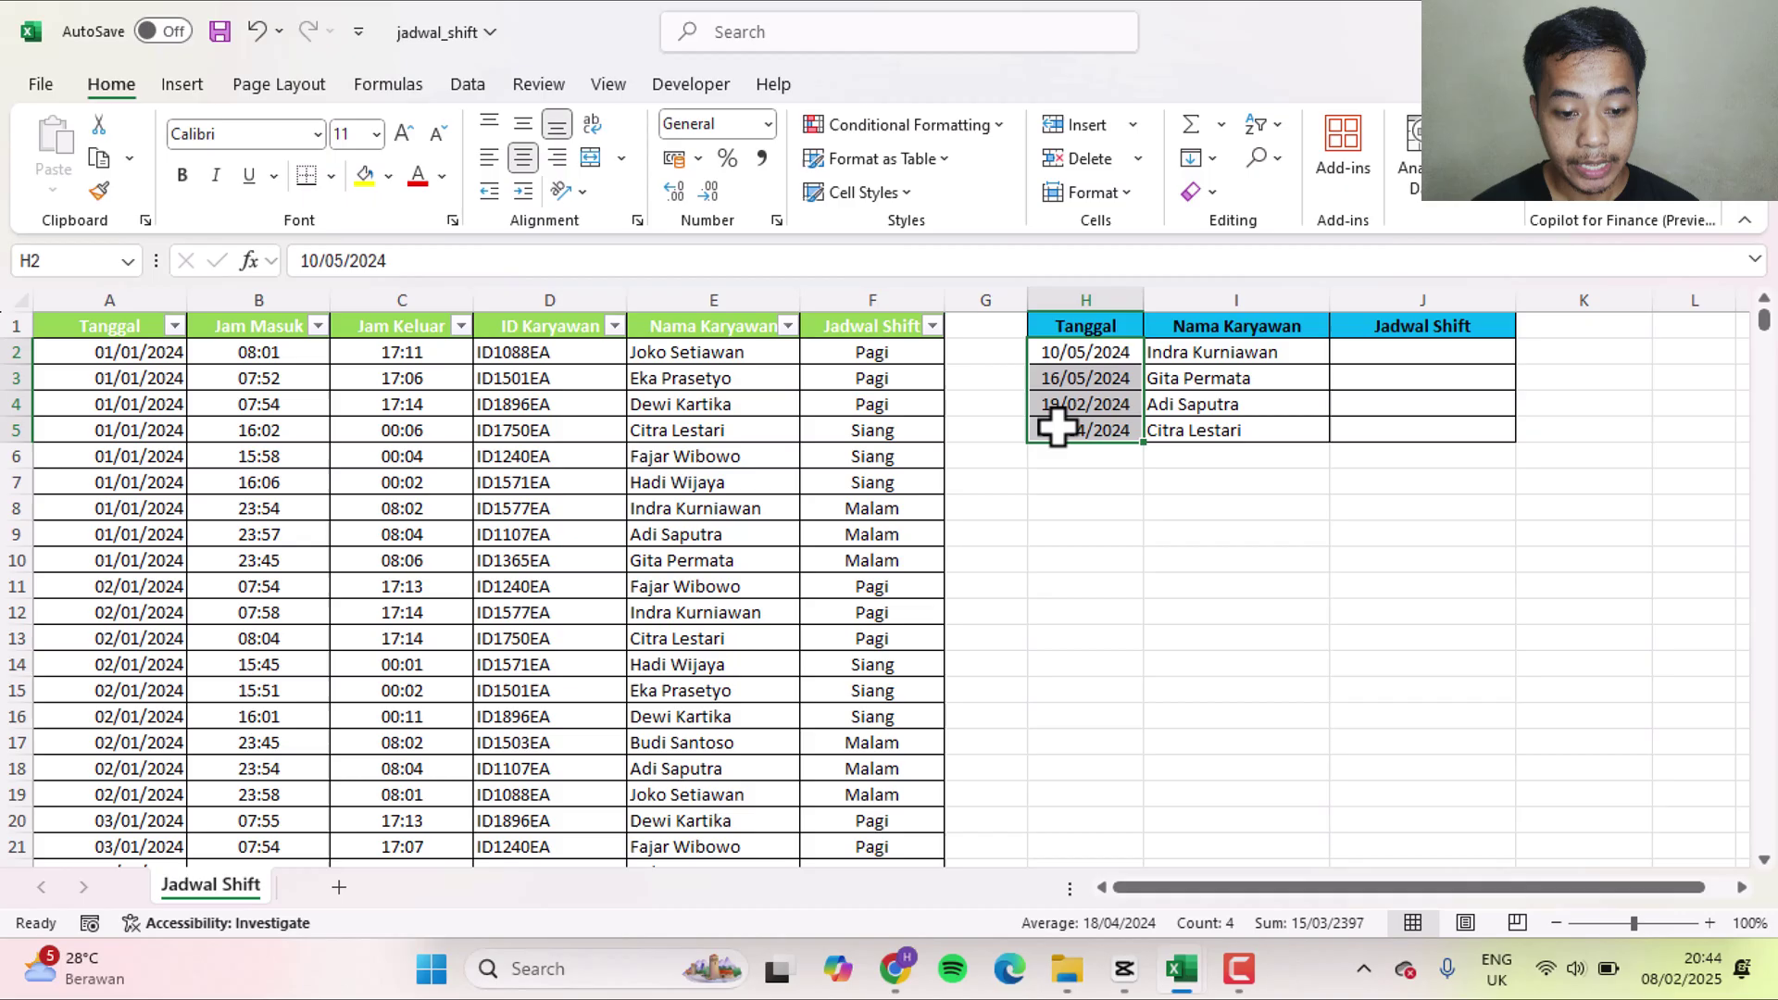
{"action": "left_click", "coordinate": [1211, 352]}
{"action": "left_click_drag", "start_coordinate": [1212, 352], "coordinate": [1206, 421]}
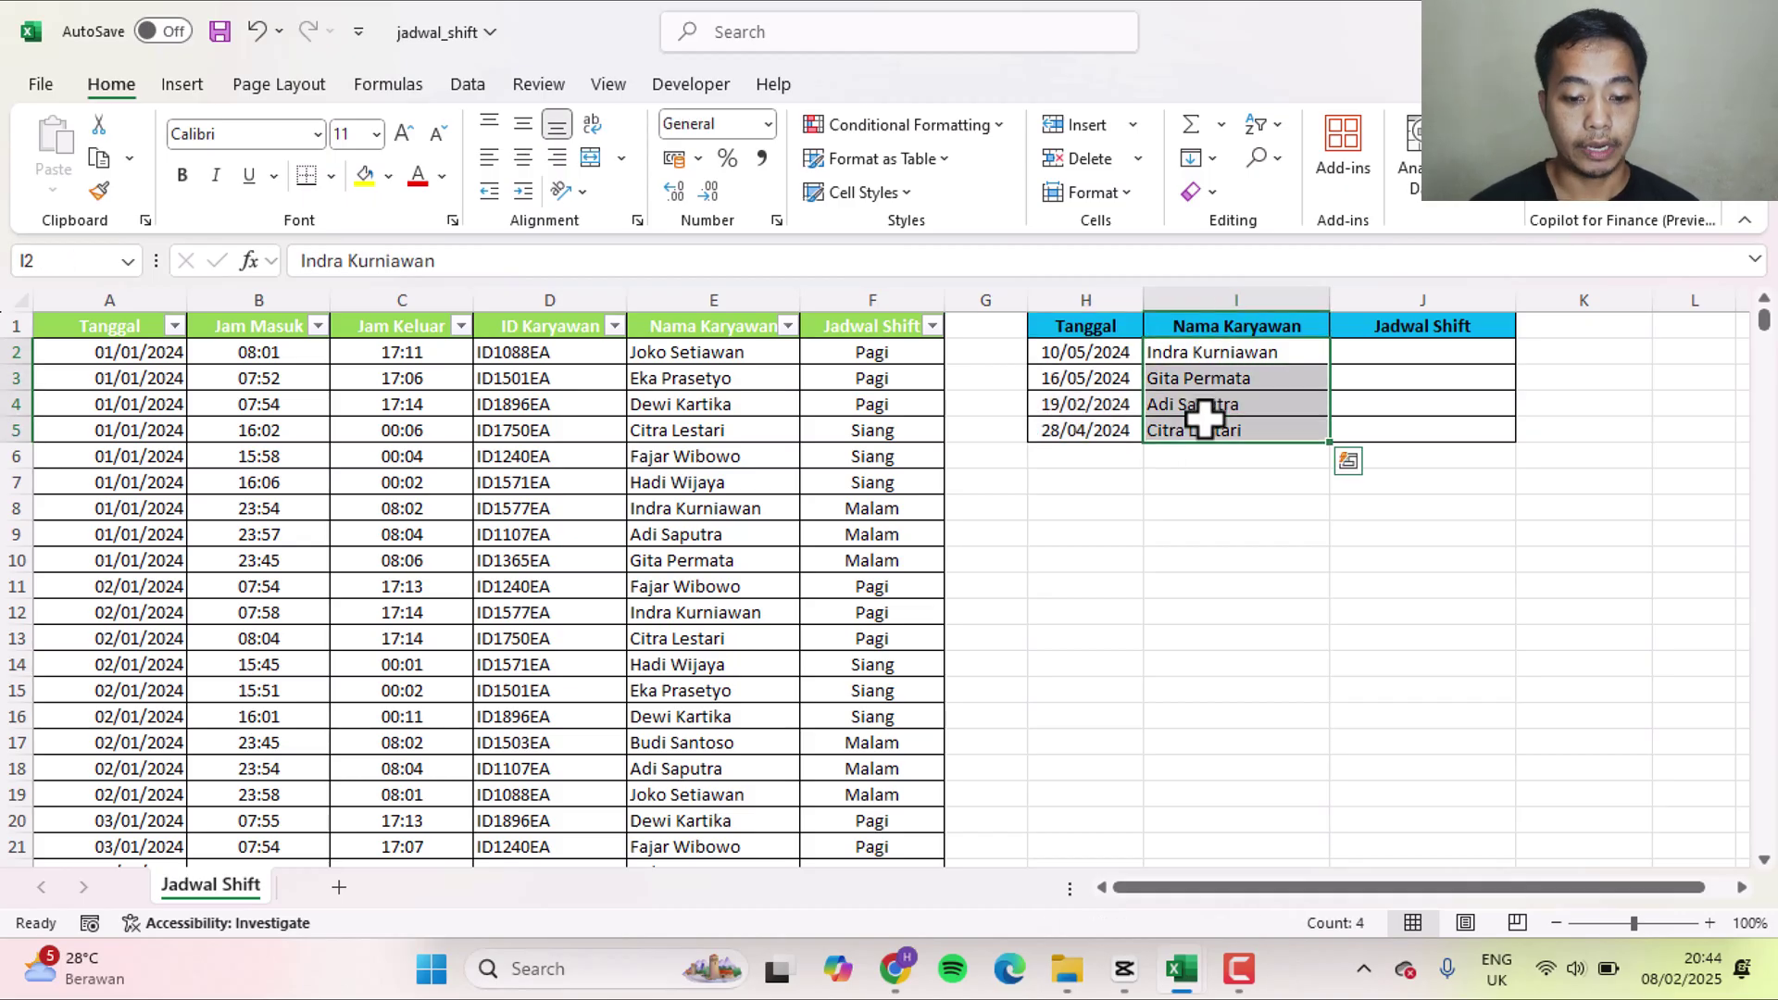
{"action": "left_click", "coordinate": [1414, 422]}
{"action": "left_click_drag", "start_coordinate": [1419, 349], "coordinate": [1422, 448]}
{"action": "left_click", "coordinate": [1395, 564]}
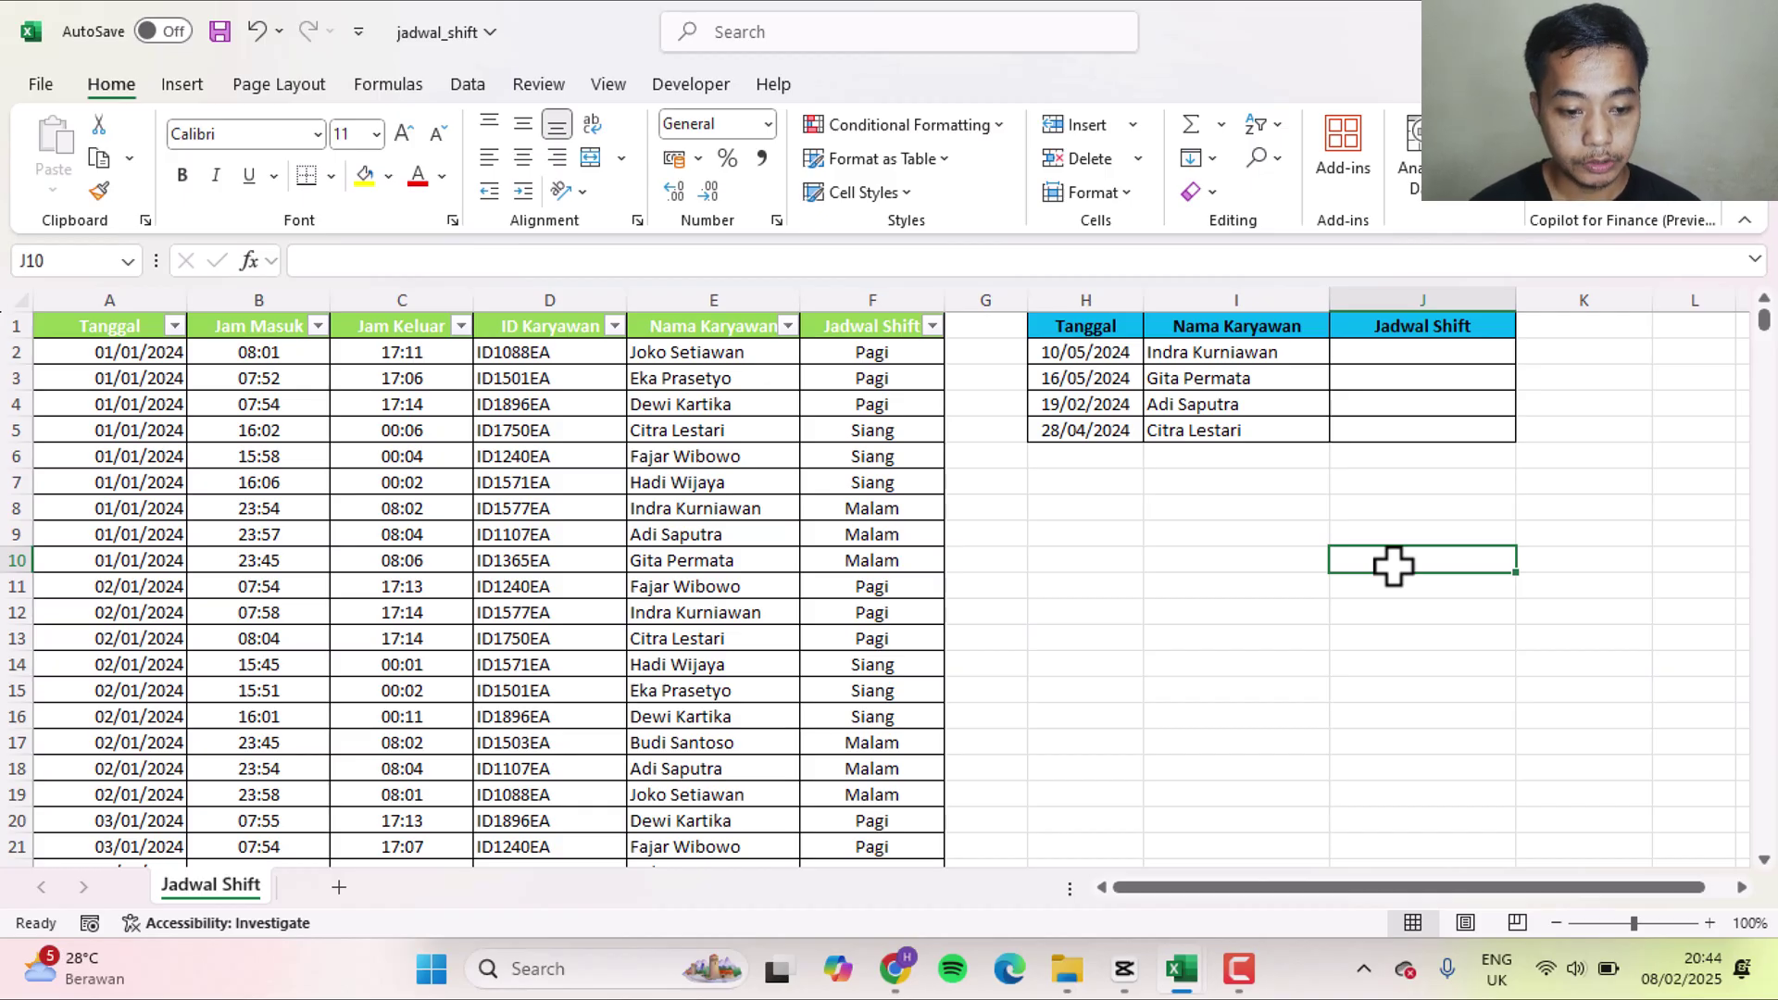
Start an XLOOKUP formula in J2 with lookup value 1 and the date condition ($A$2:$A$1639=H2).
{"action": "left_click", "coordinate": [1390, 353]}
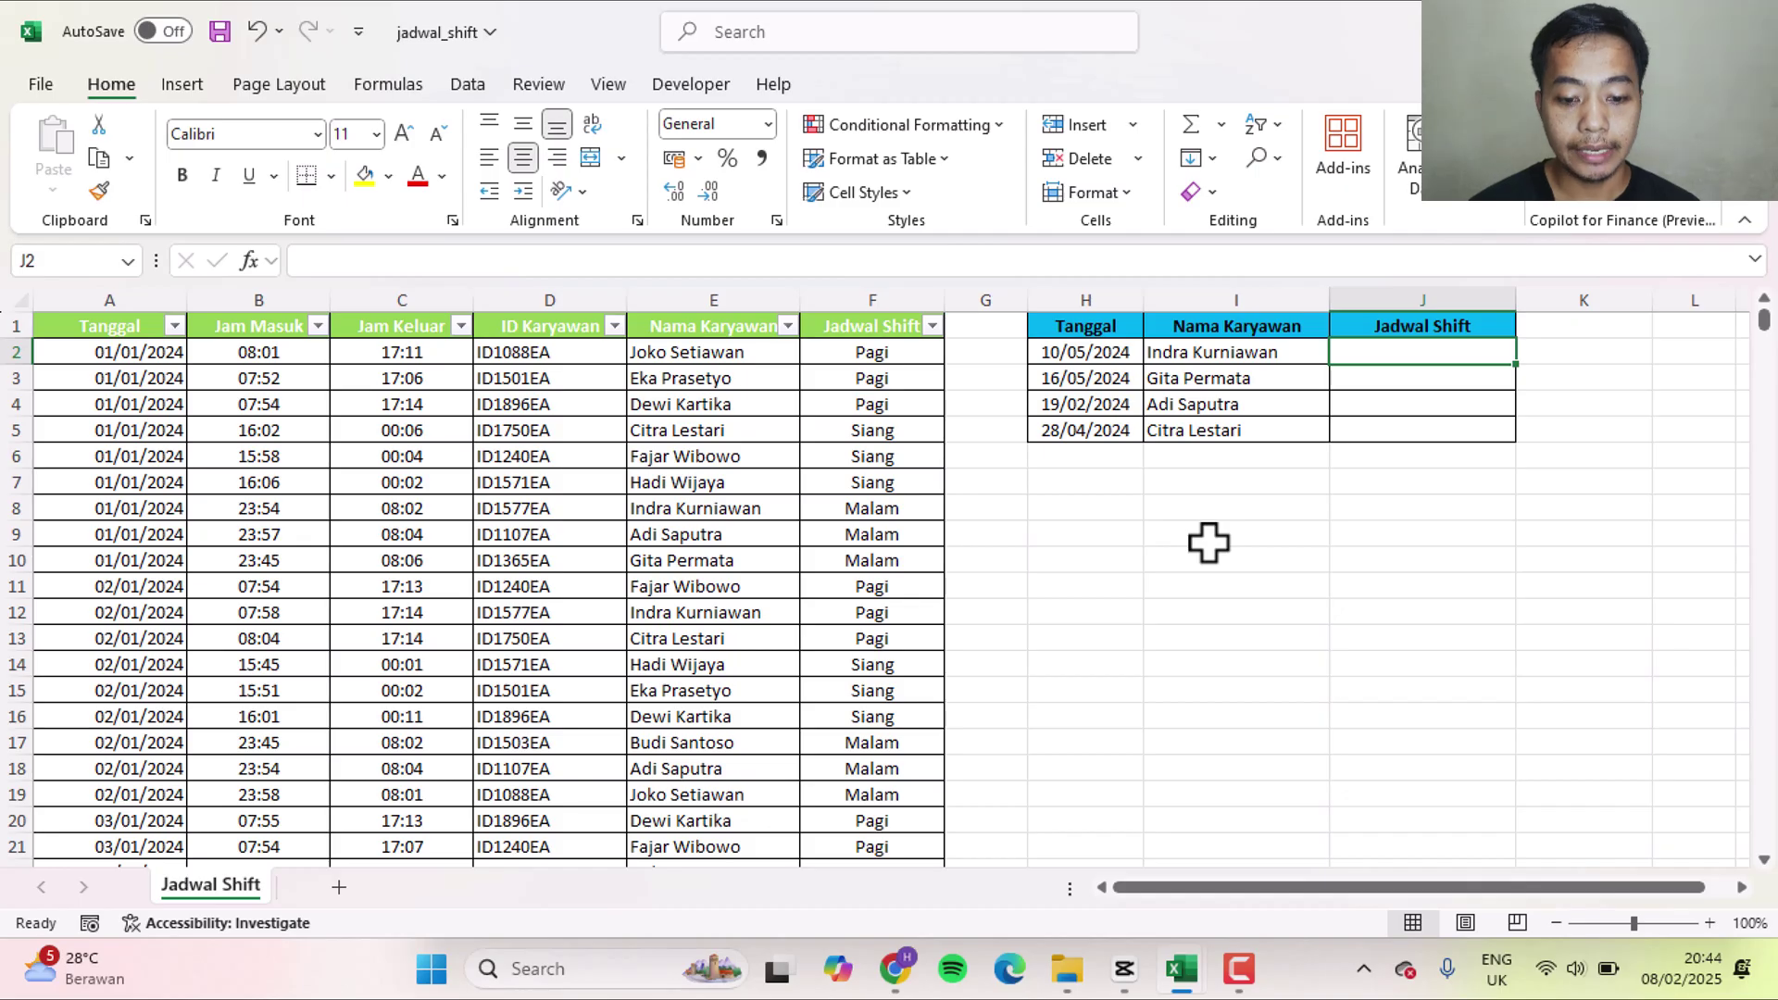
{"action": "type", "text": "=xl"}
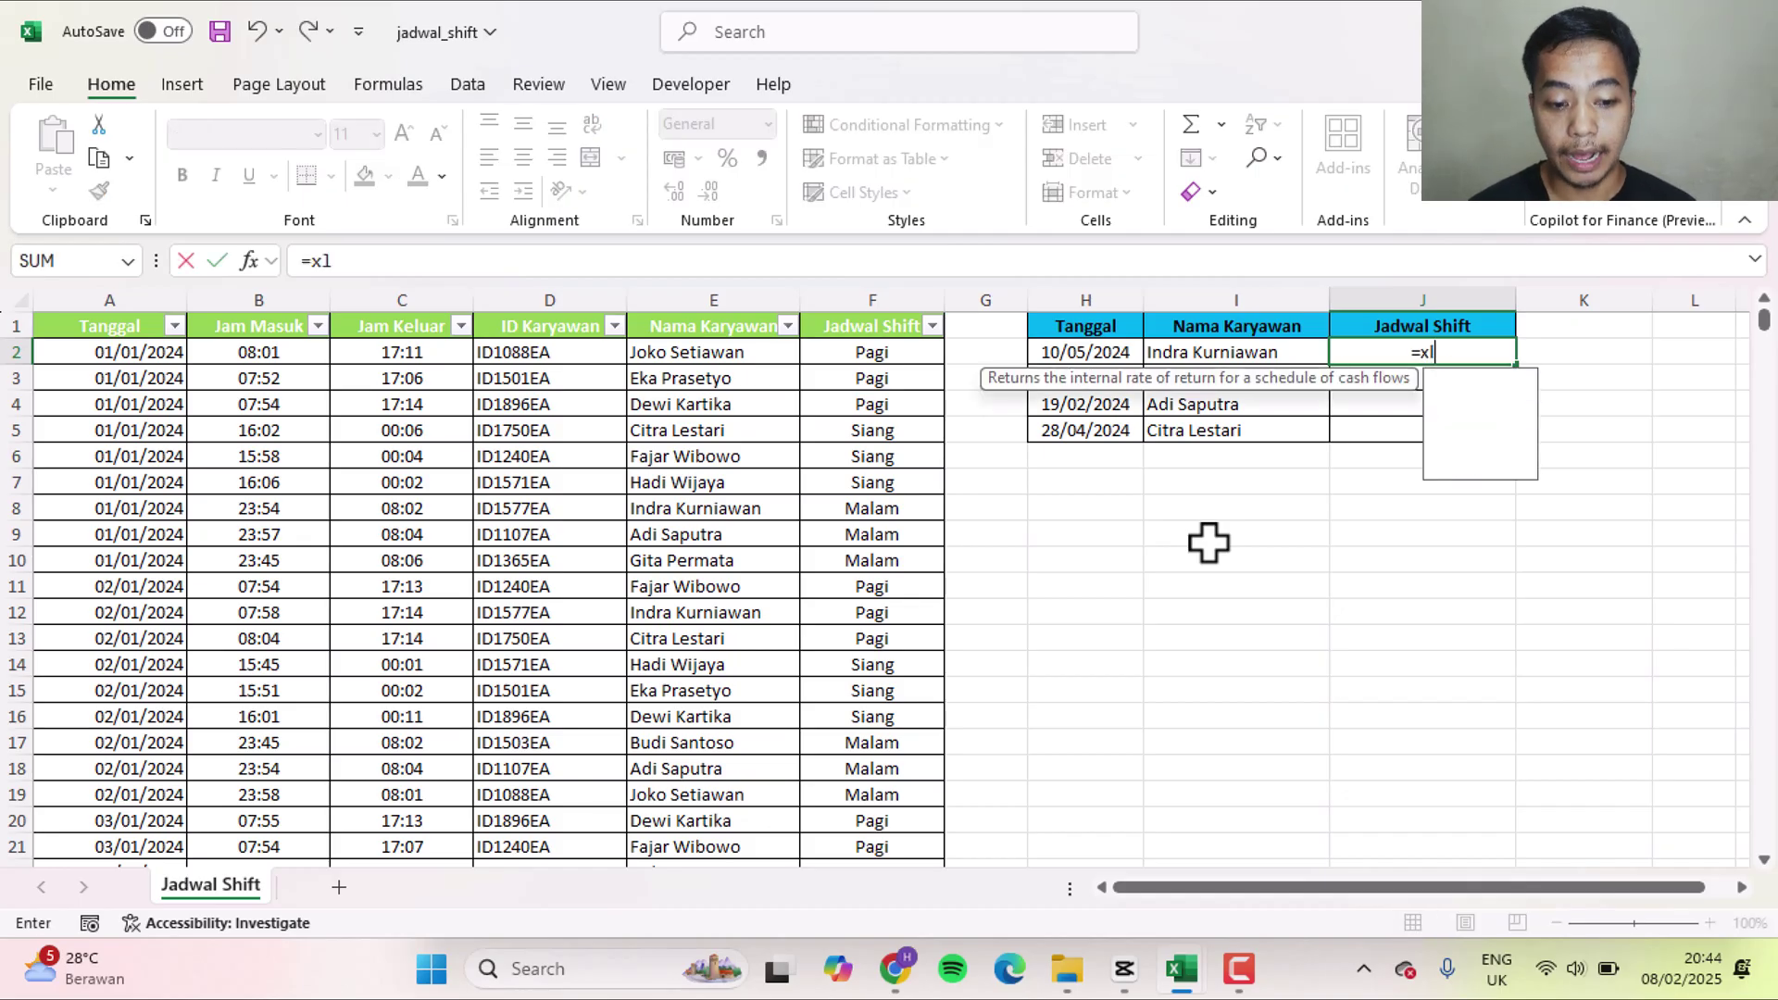
{"action": "key", "text": "Tab"}
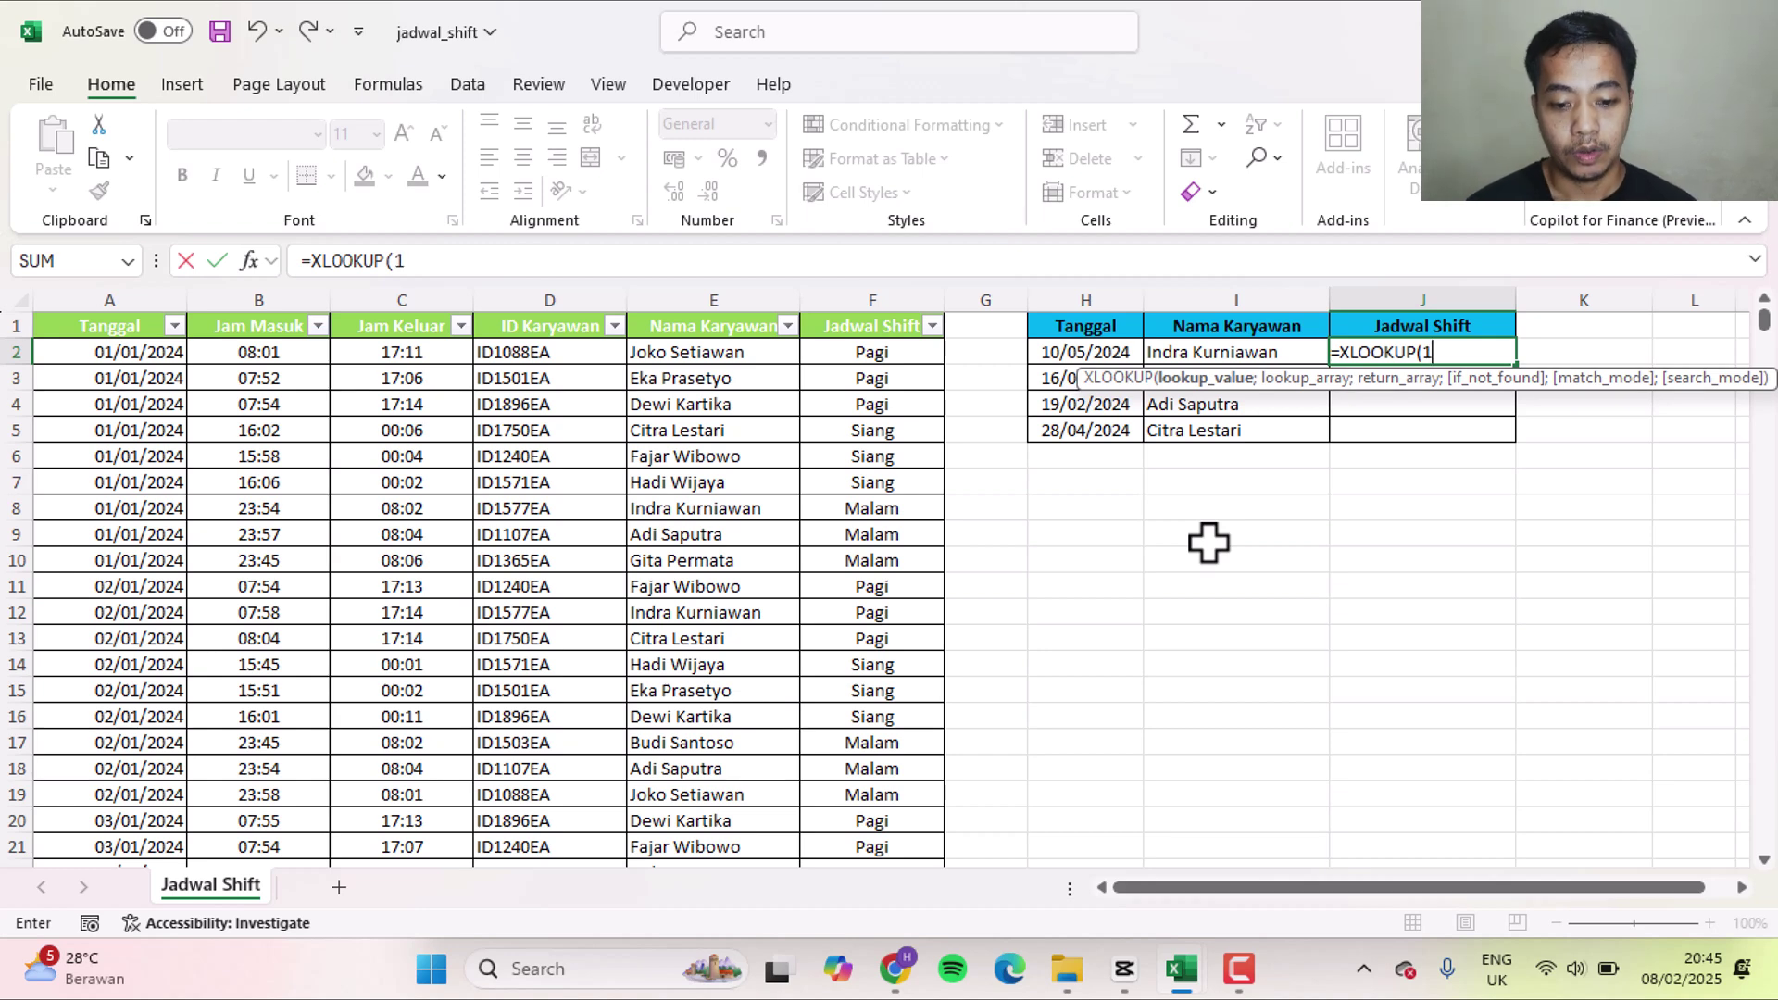
{"action": "type", "text": "1;("}
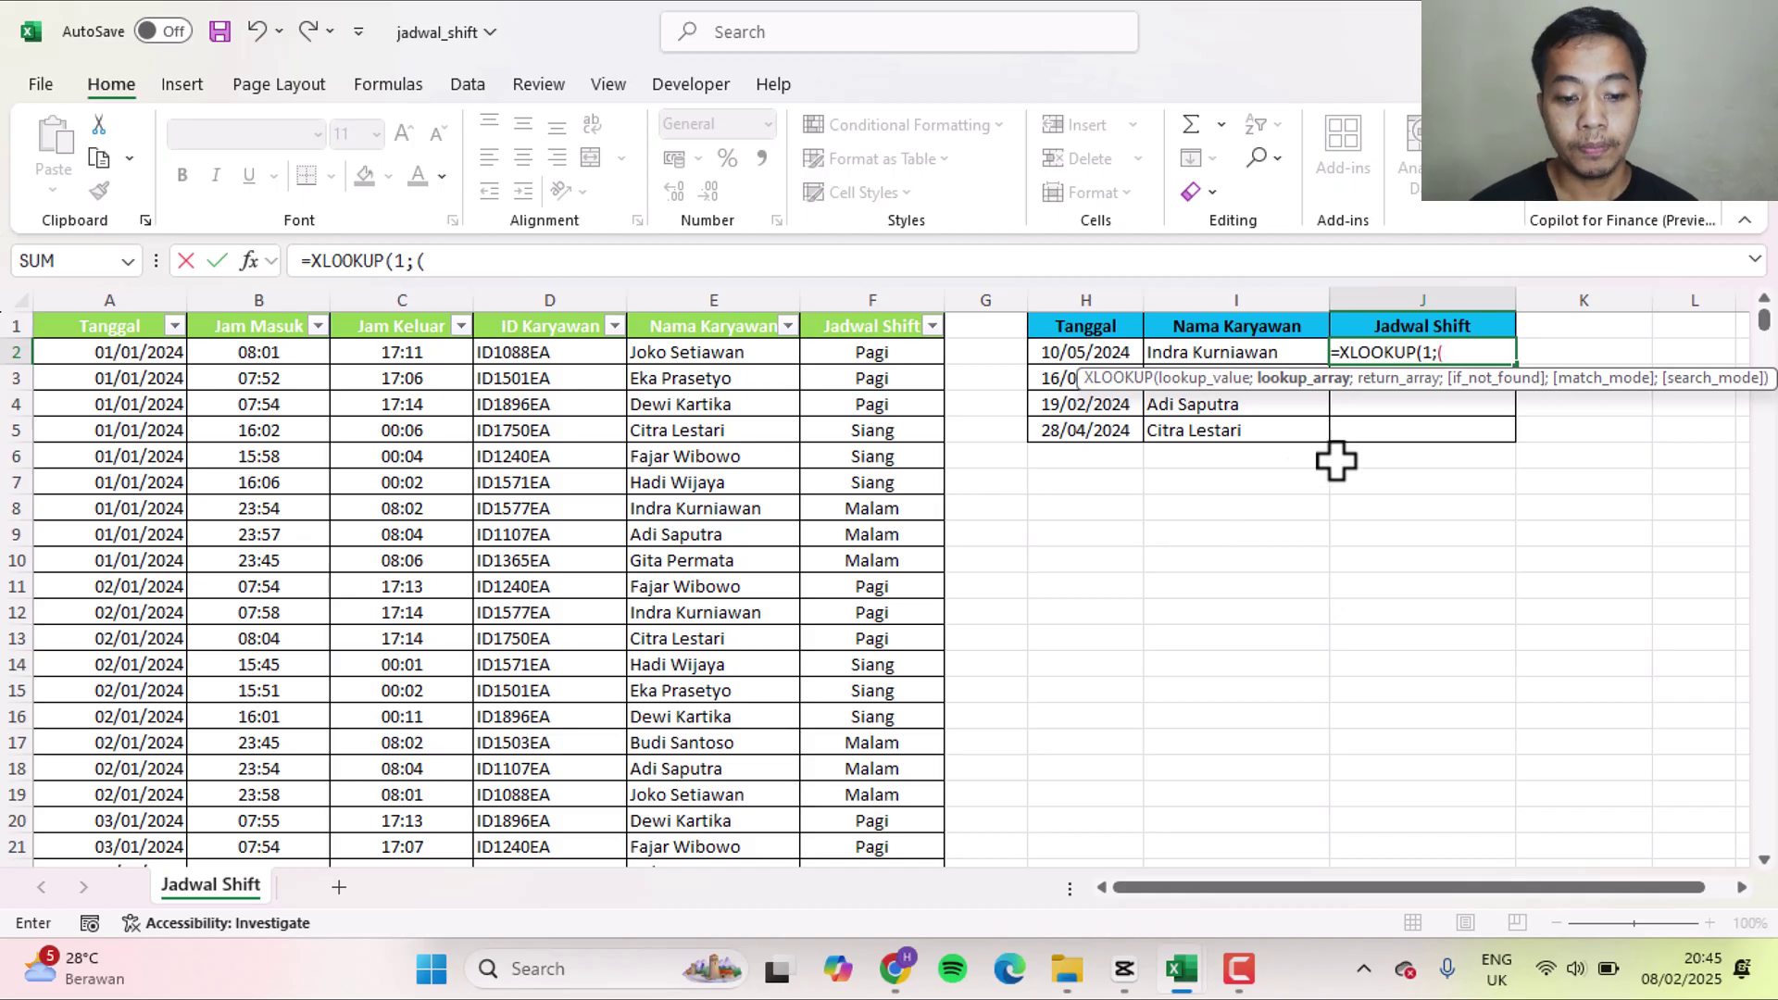
{"action": "left_click", "coordinate": [119, 352]}
{"action": "key", "text": "ctrl+shift+Down"}
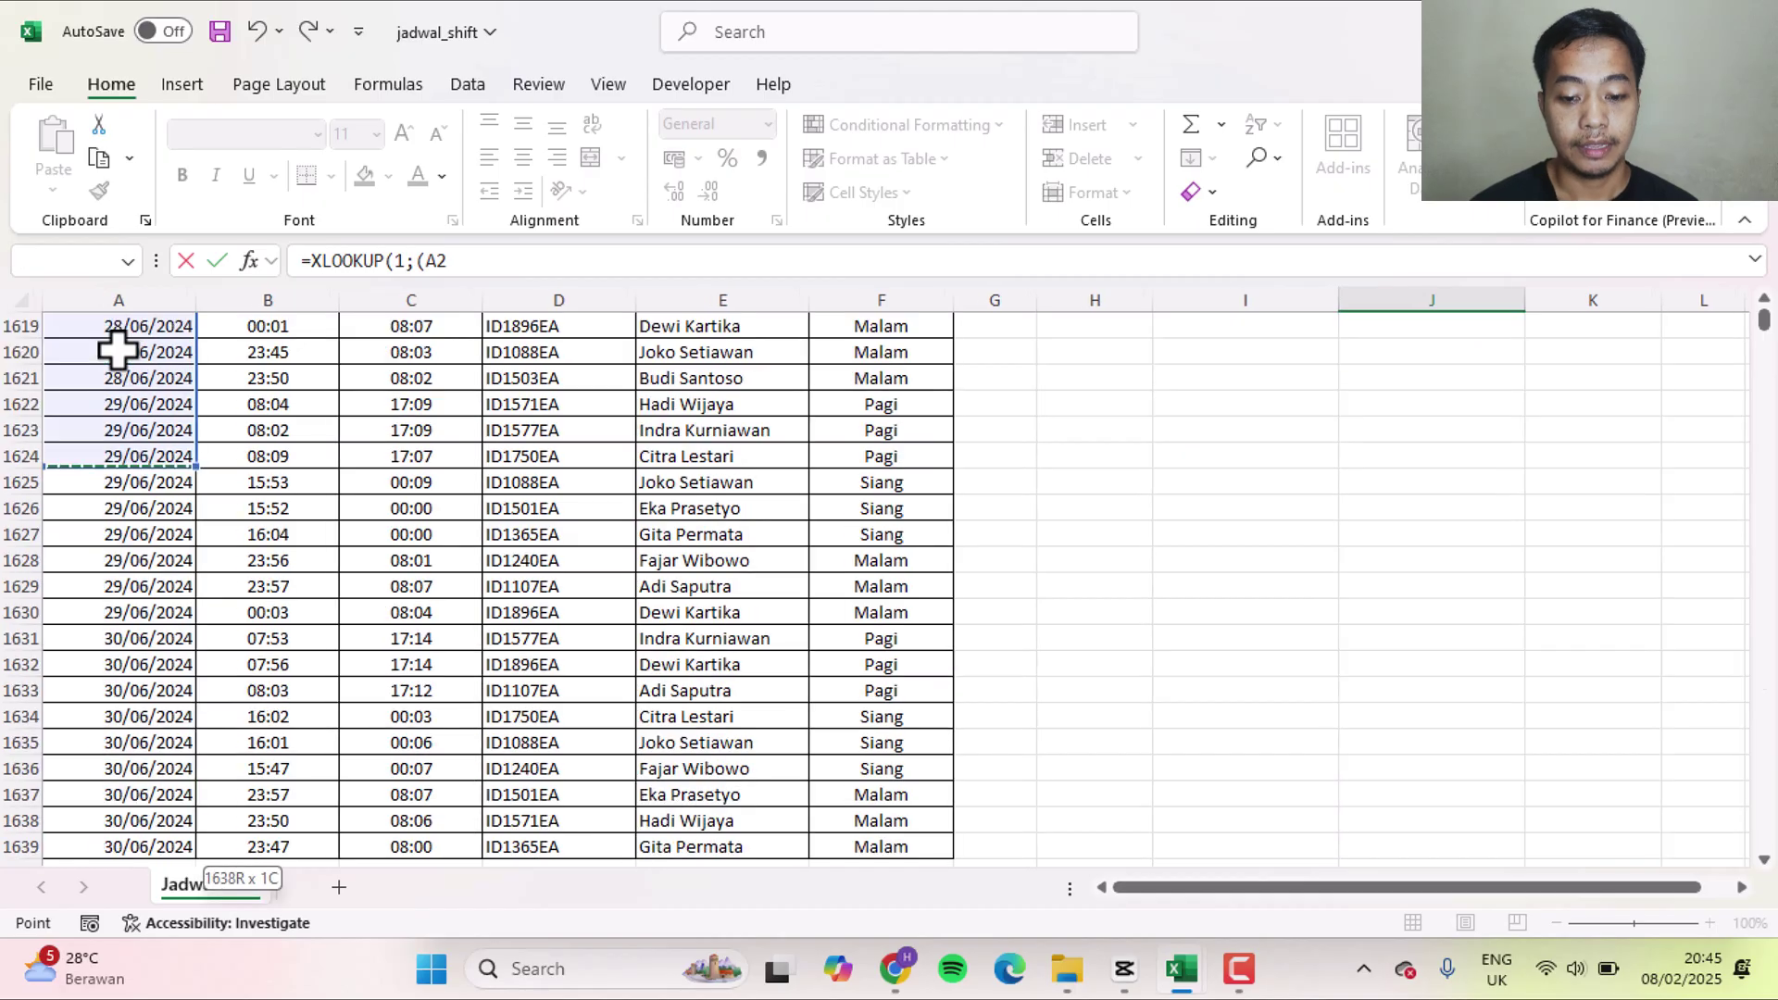
{"action": "key", "text": "F4"}
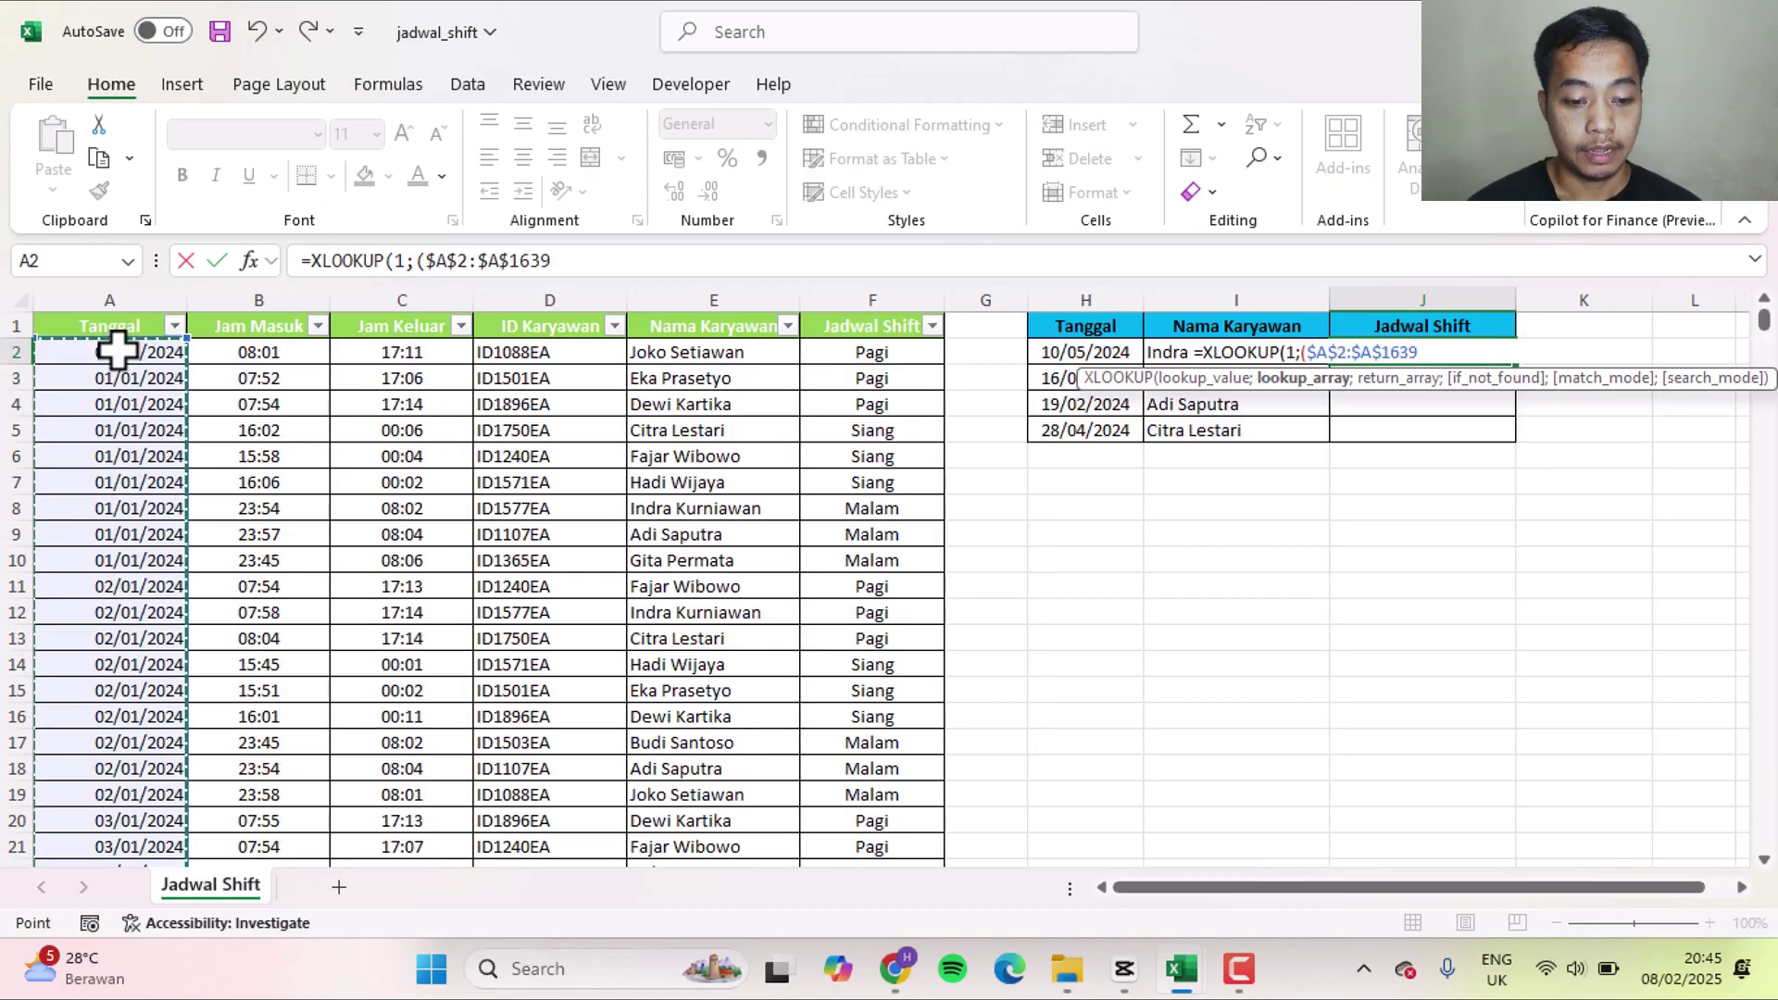
{"action": "type", "text": "="}
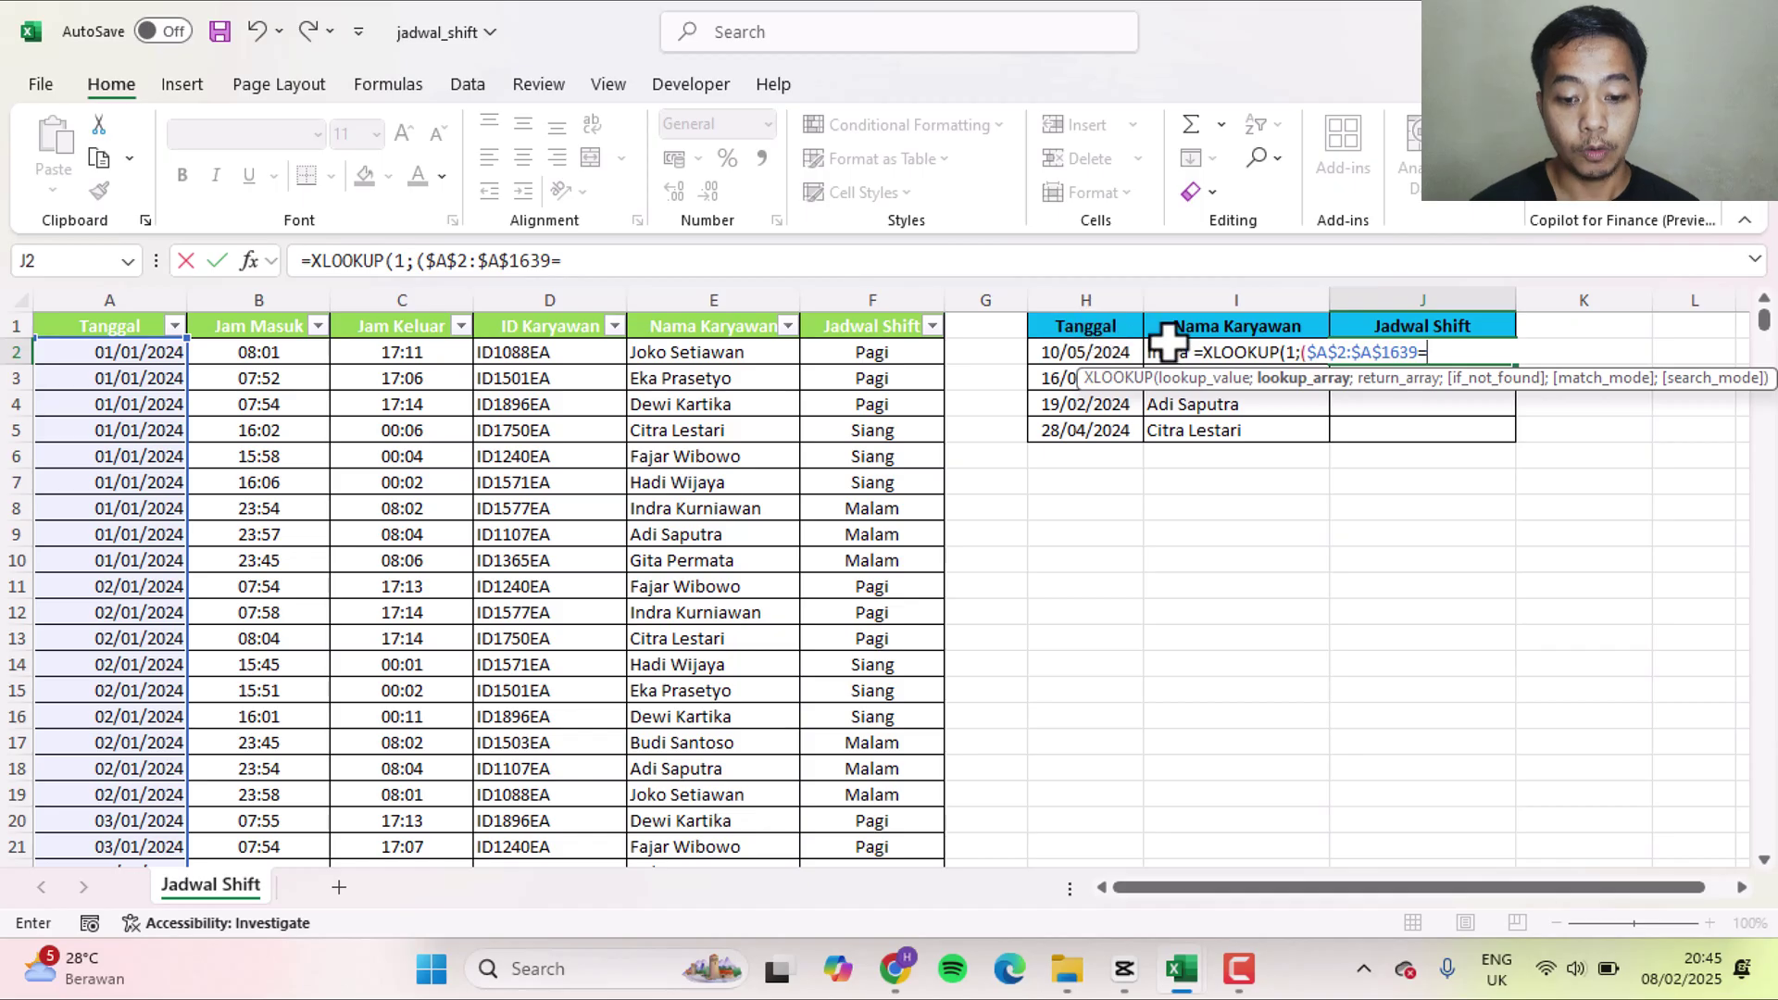
{"action": "left_click", "coordinate": [1096, 352]}
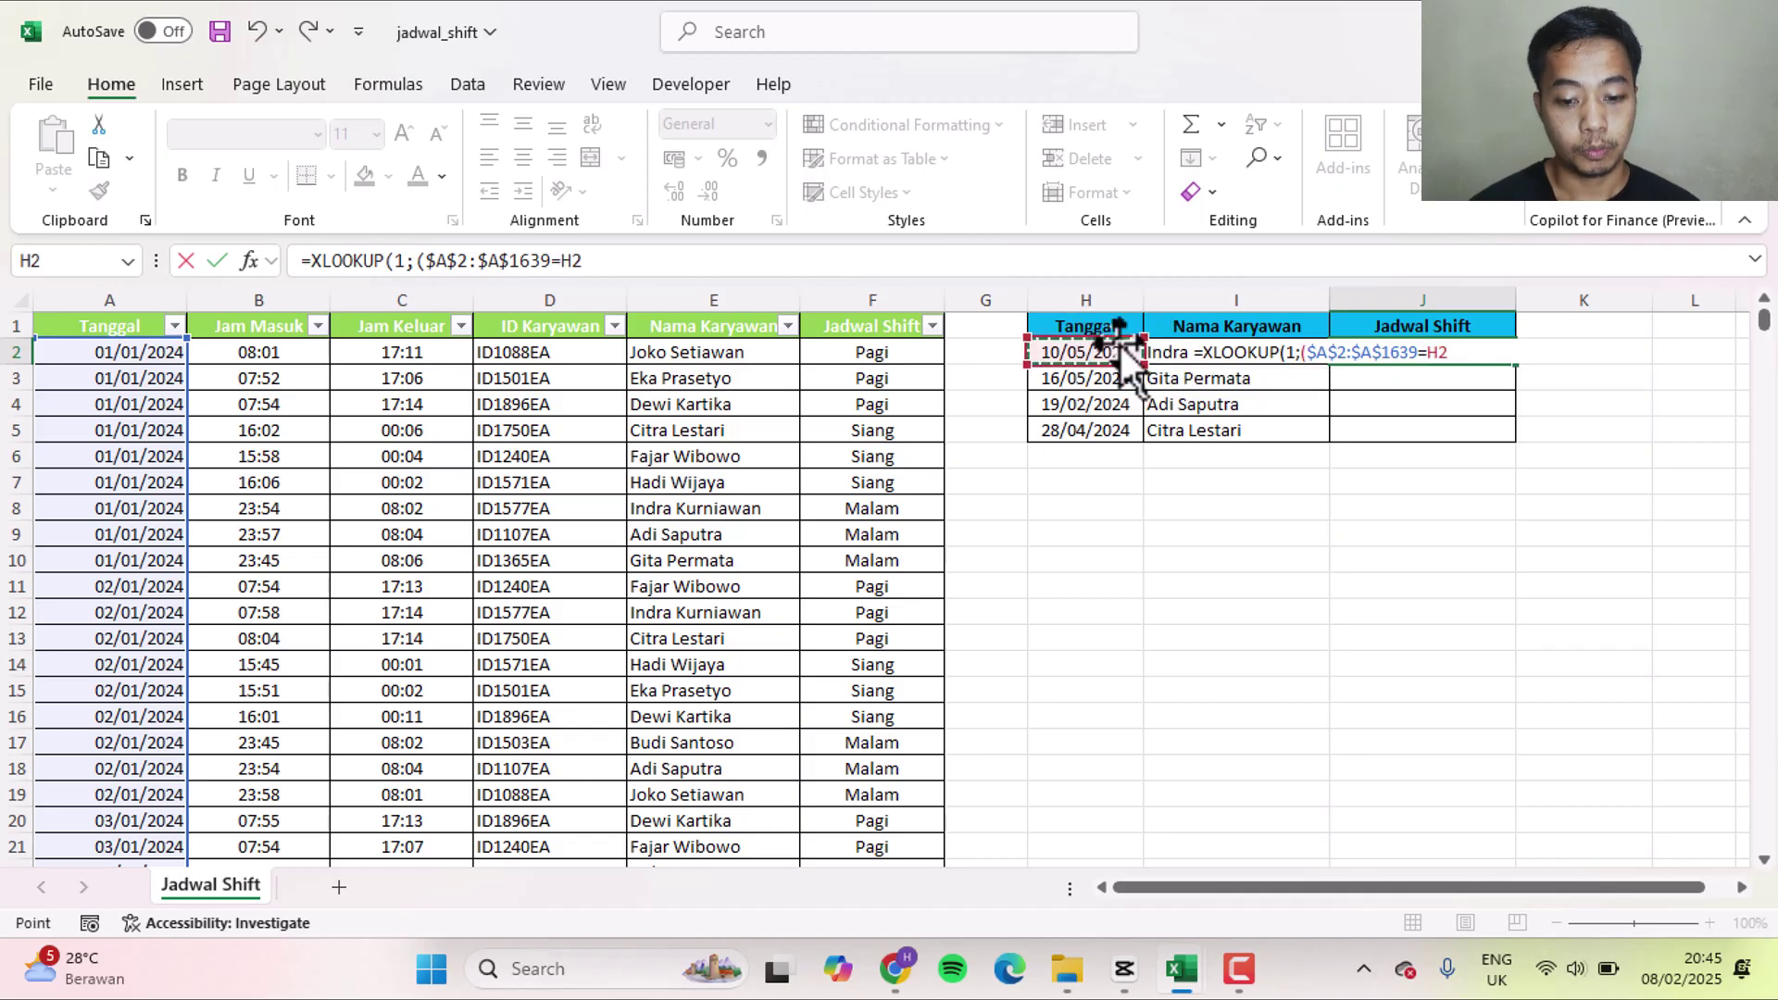
{"action": "type", "text": ")"}
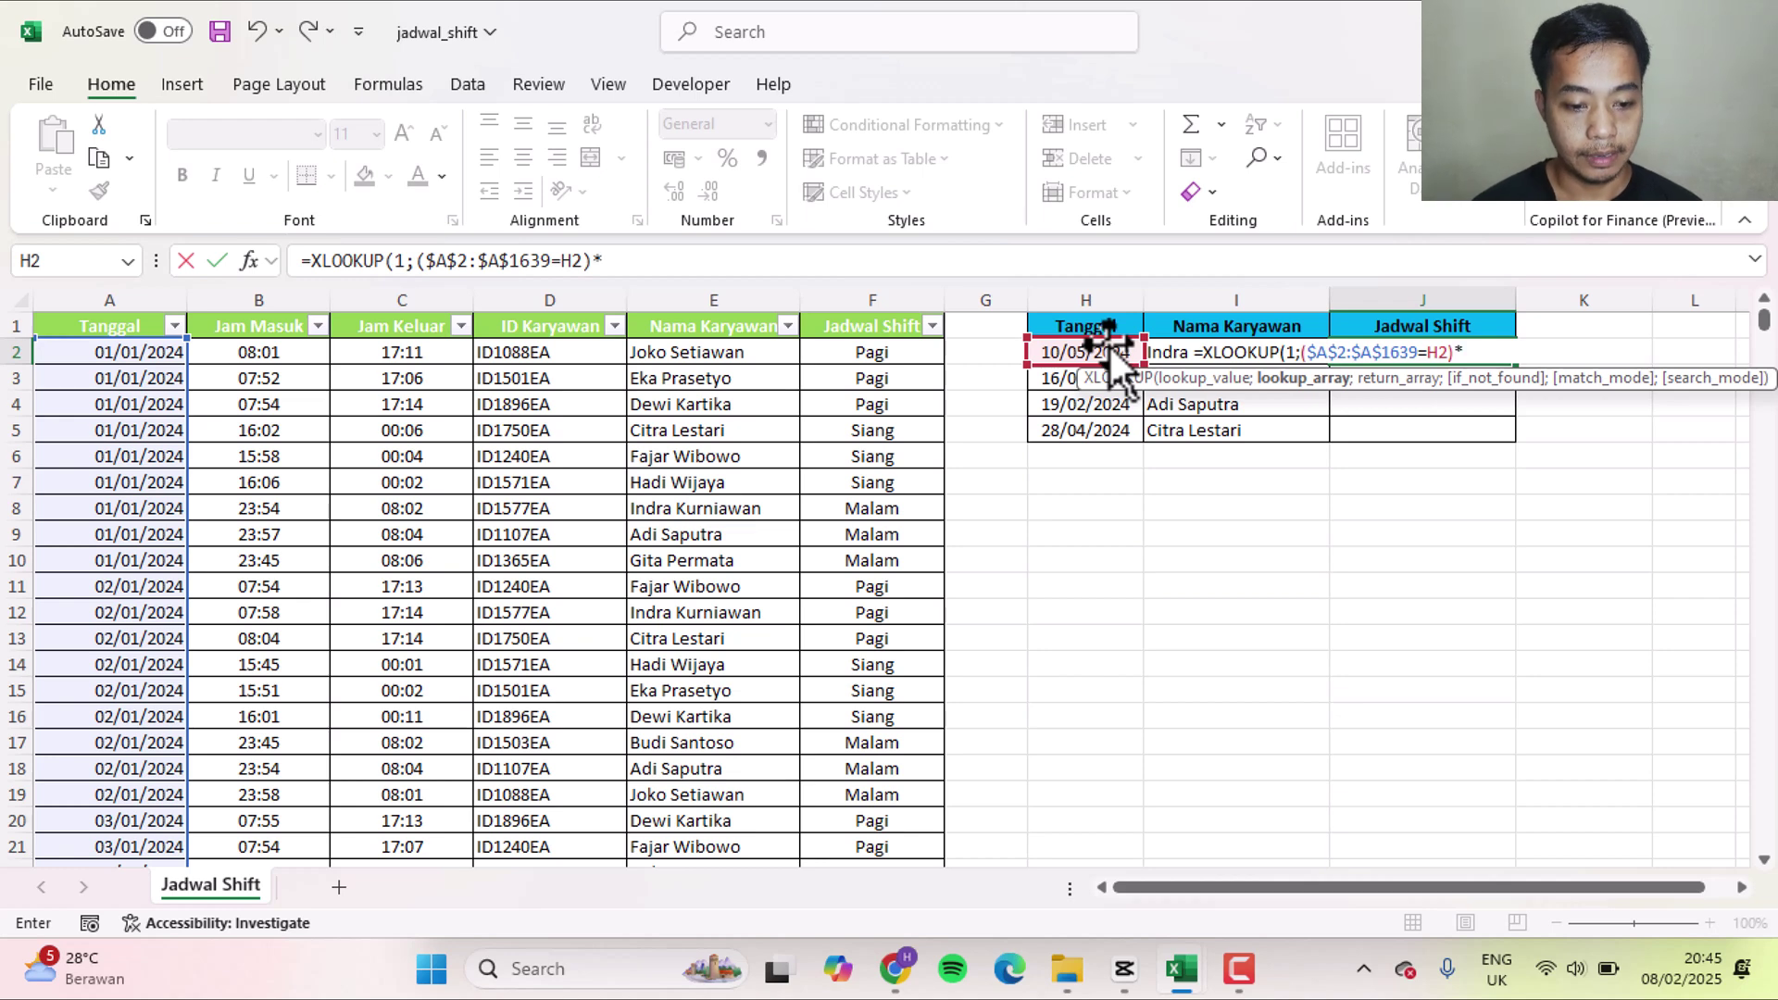
Multiply the date condition by the employee name condition ($E$2:$E$1639=I2) in the J2 lookup array.
{"action": "type", "text": "*"}
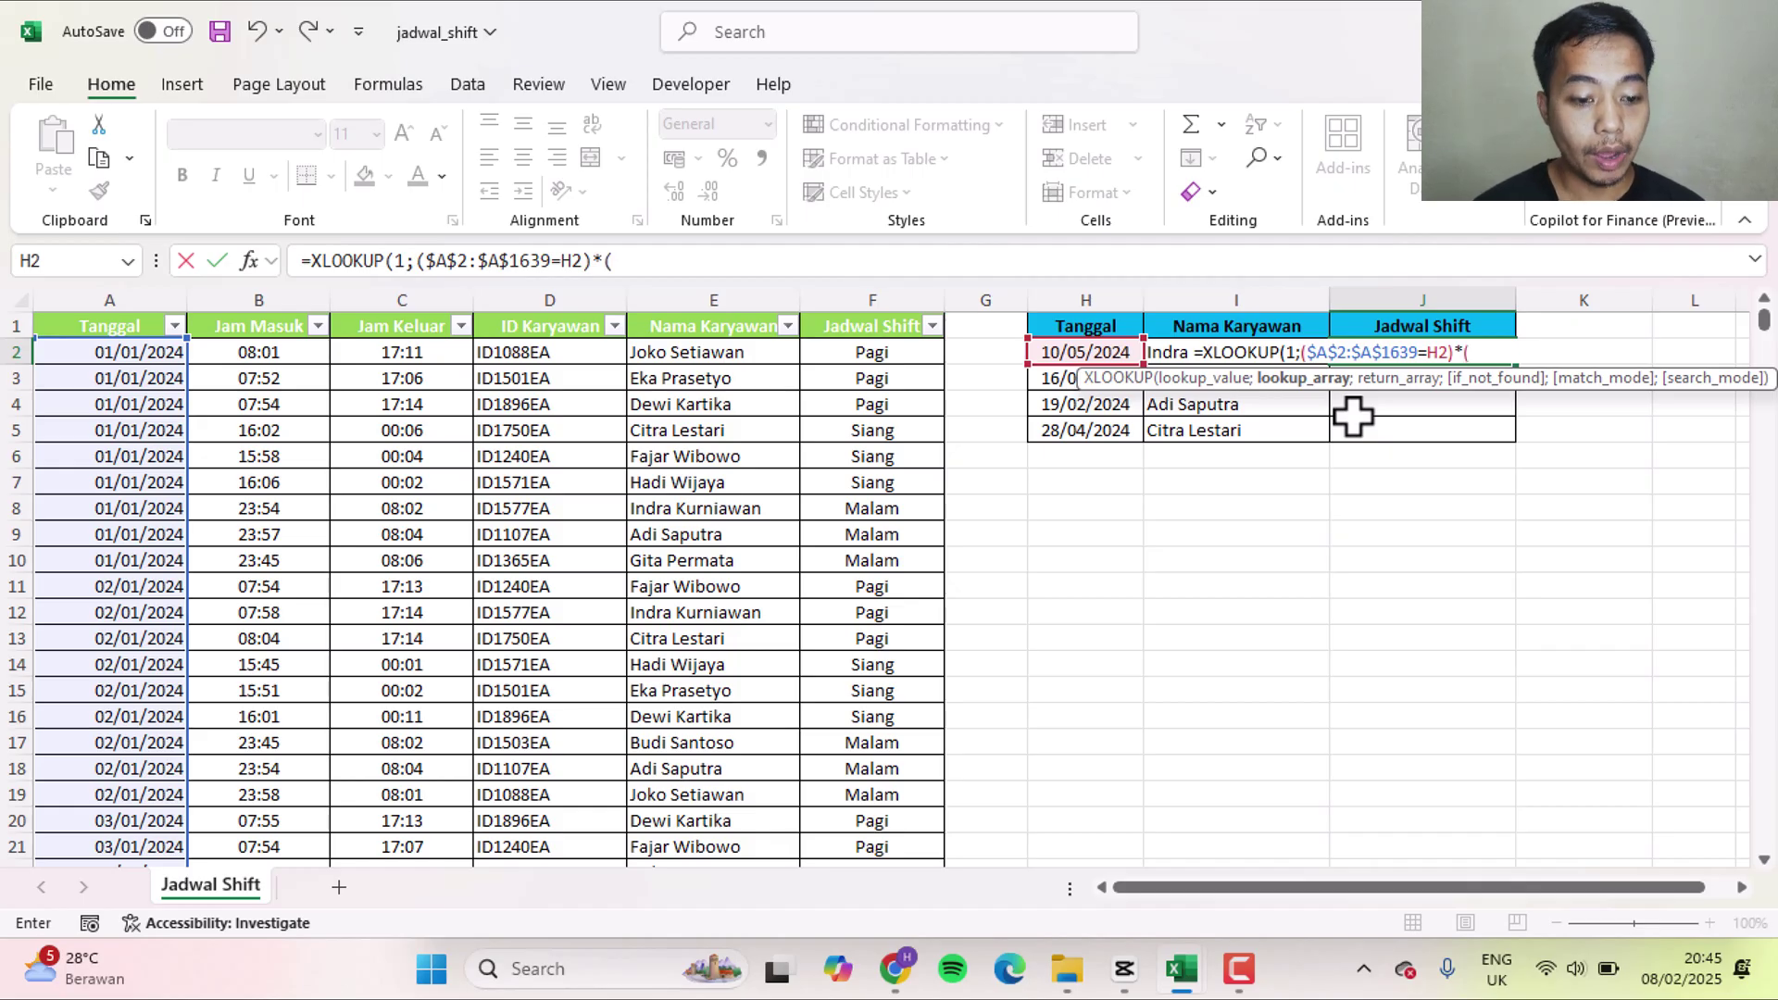
{"action": "left_click", "coordinate": [718, 352]}
{"action": "key", "text": "ctrl+shift+Down"}
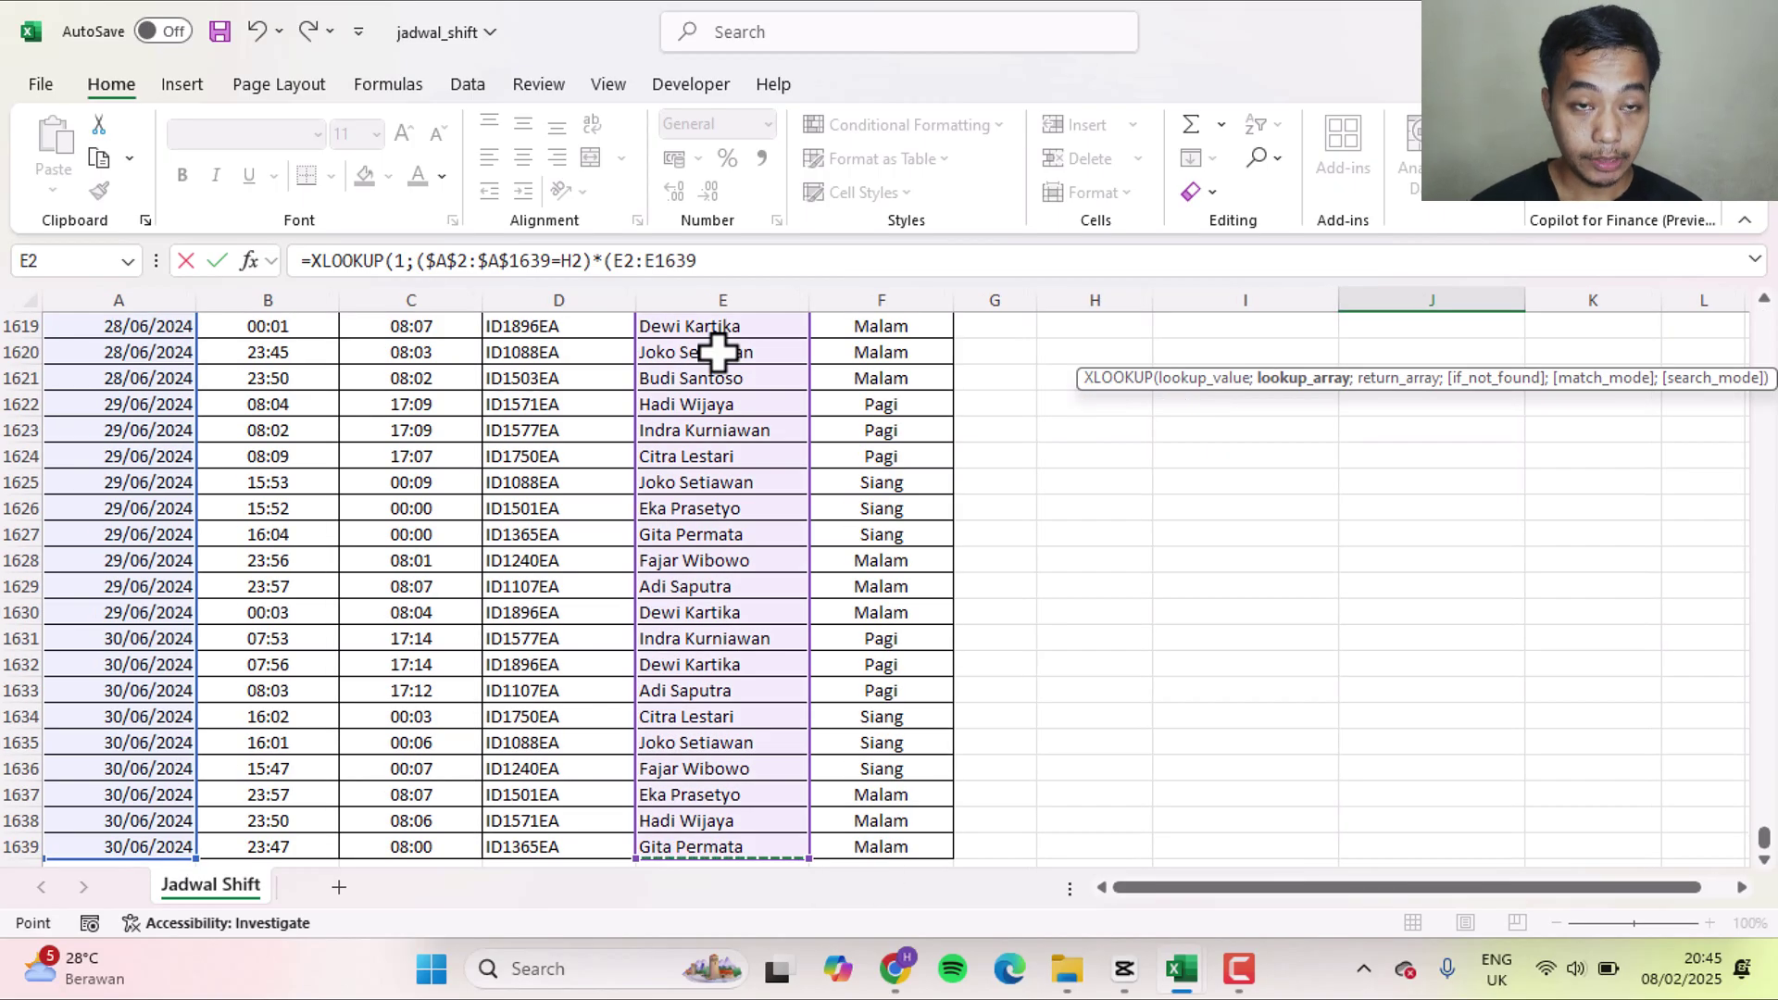
{"action": "key", "text": "F4"}
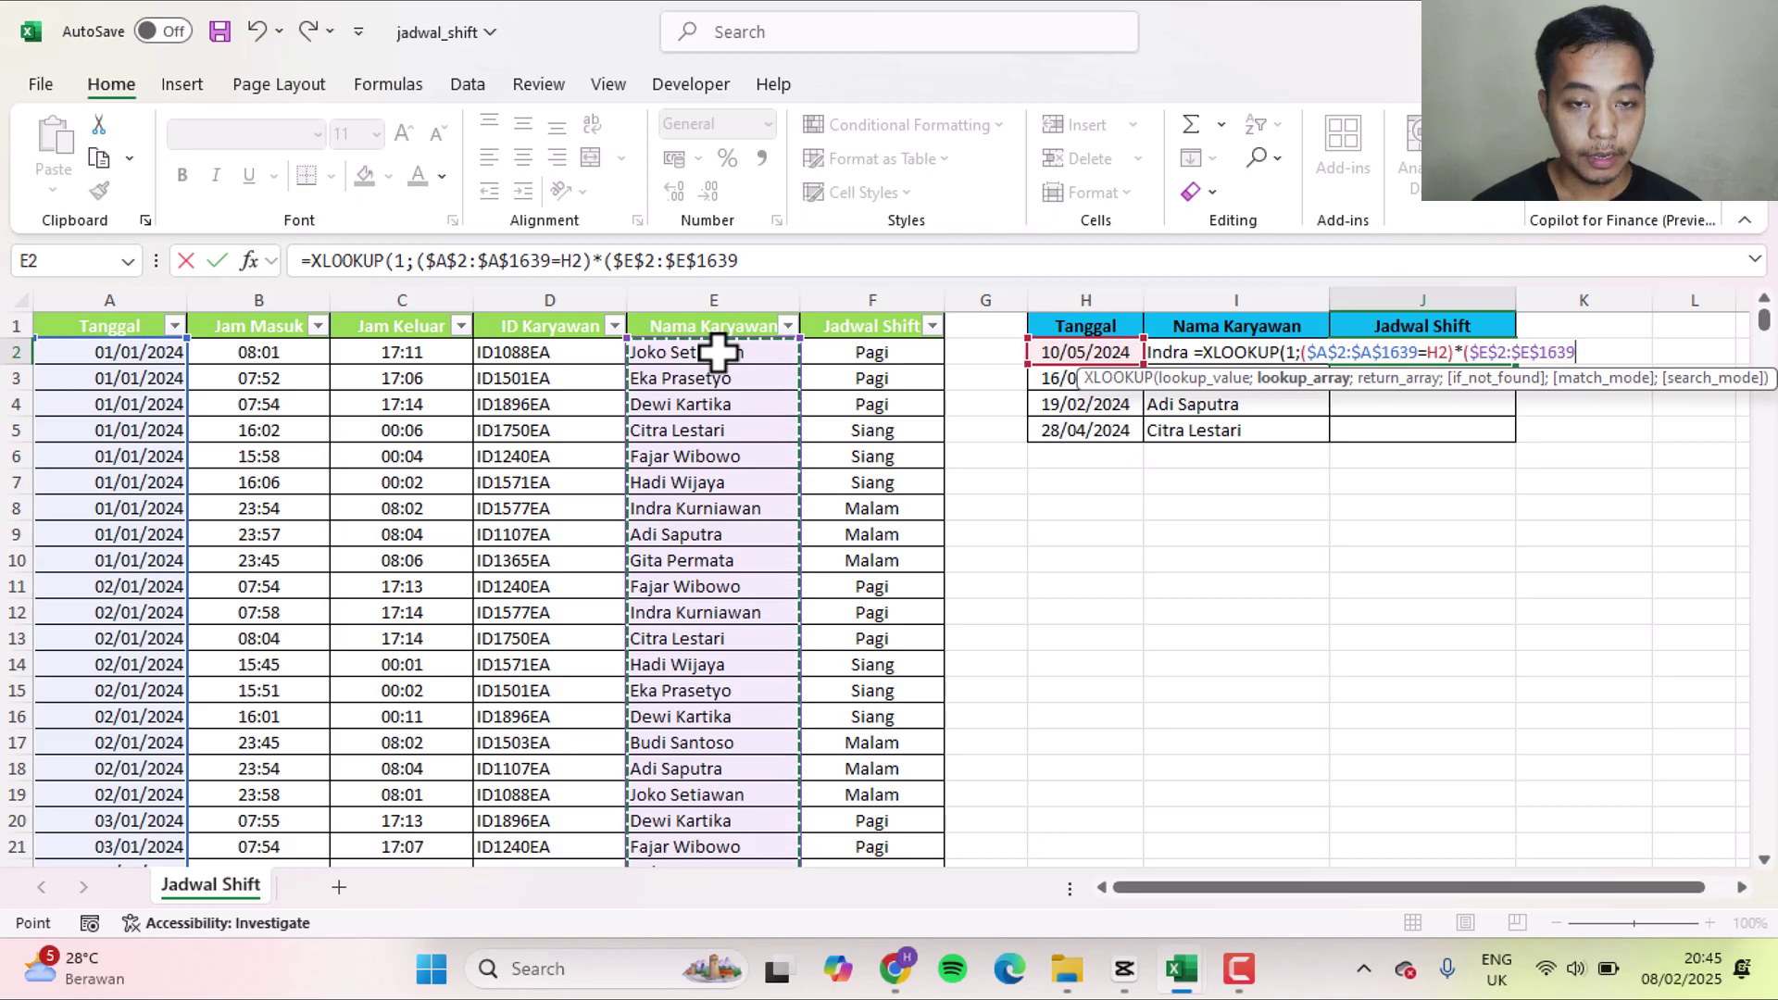
{"action": "type", "text": "="}
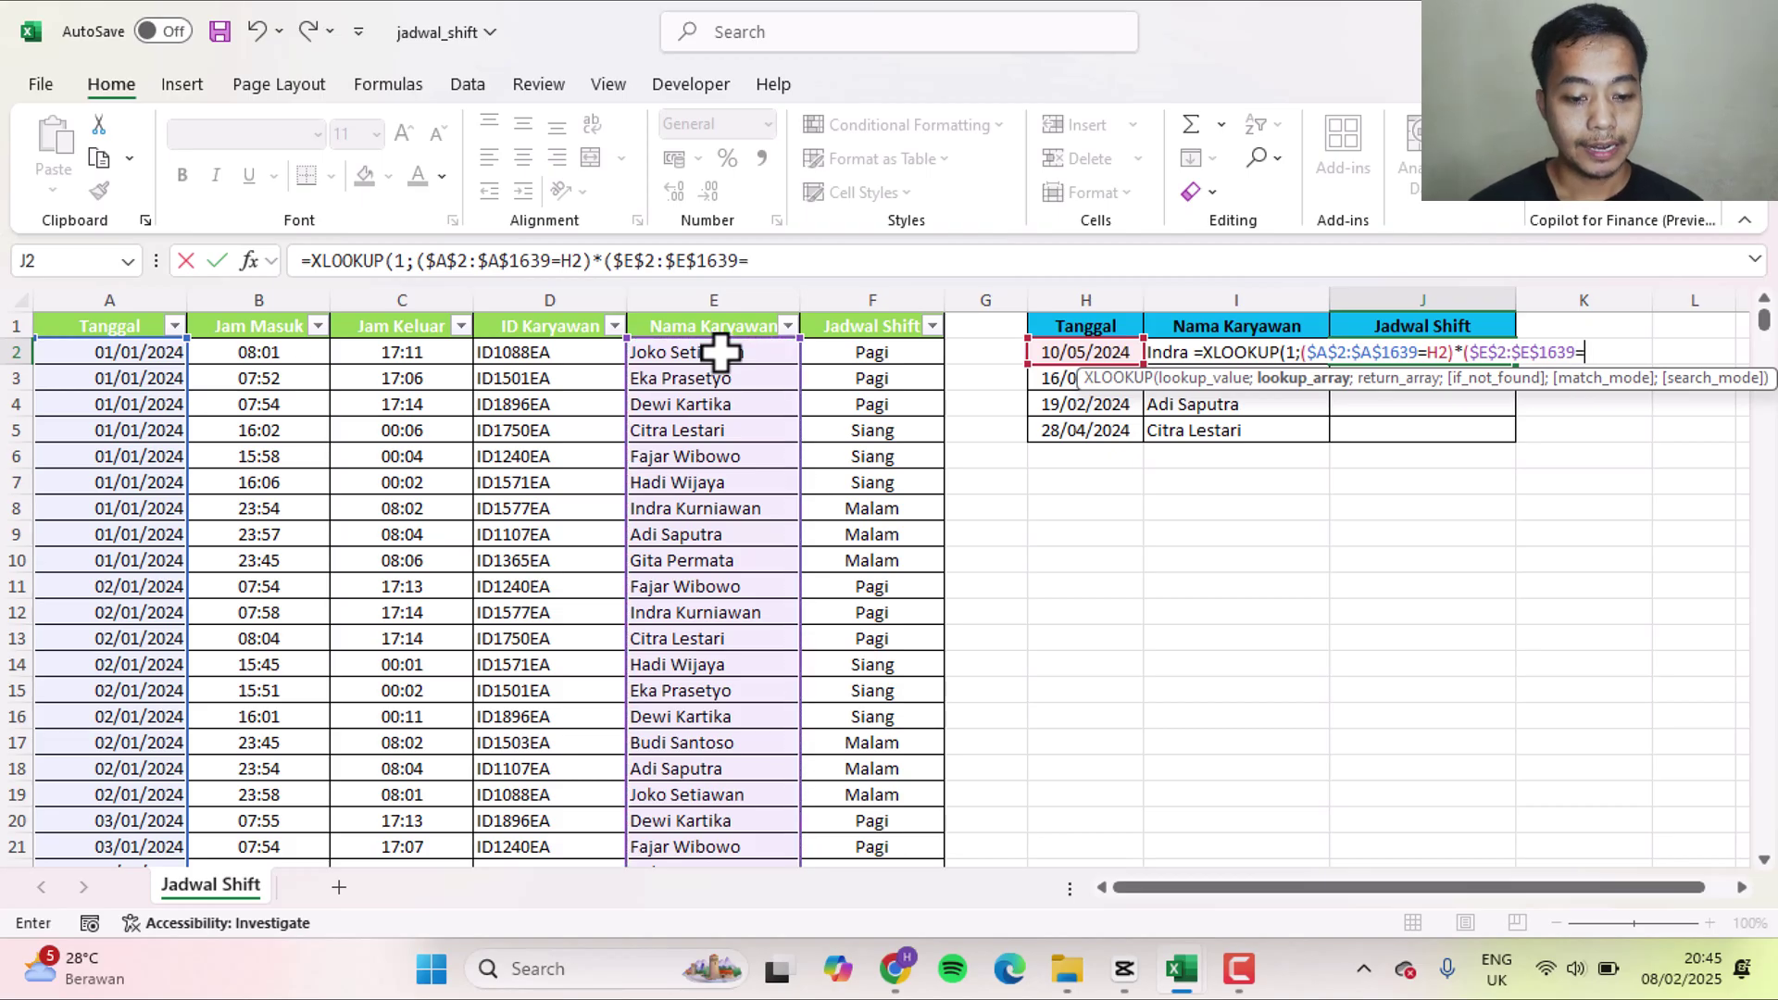
{"action": "key", "text": "Left"}
{"action": "left_click", "coordinate": [1182, 396]}
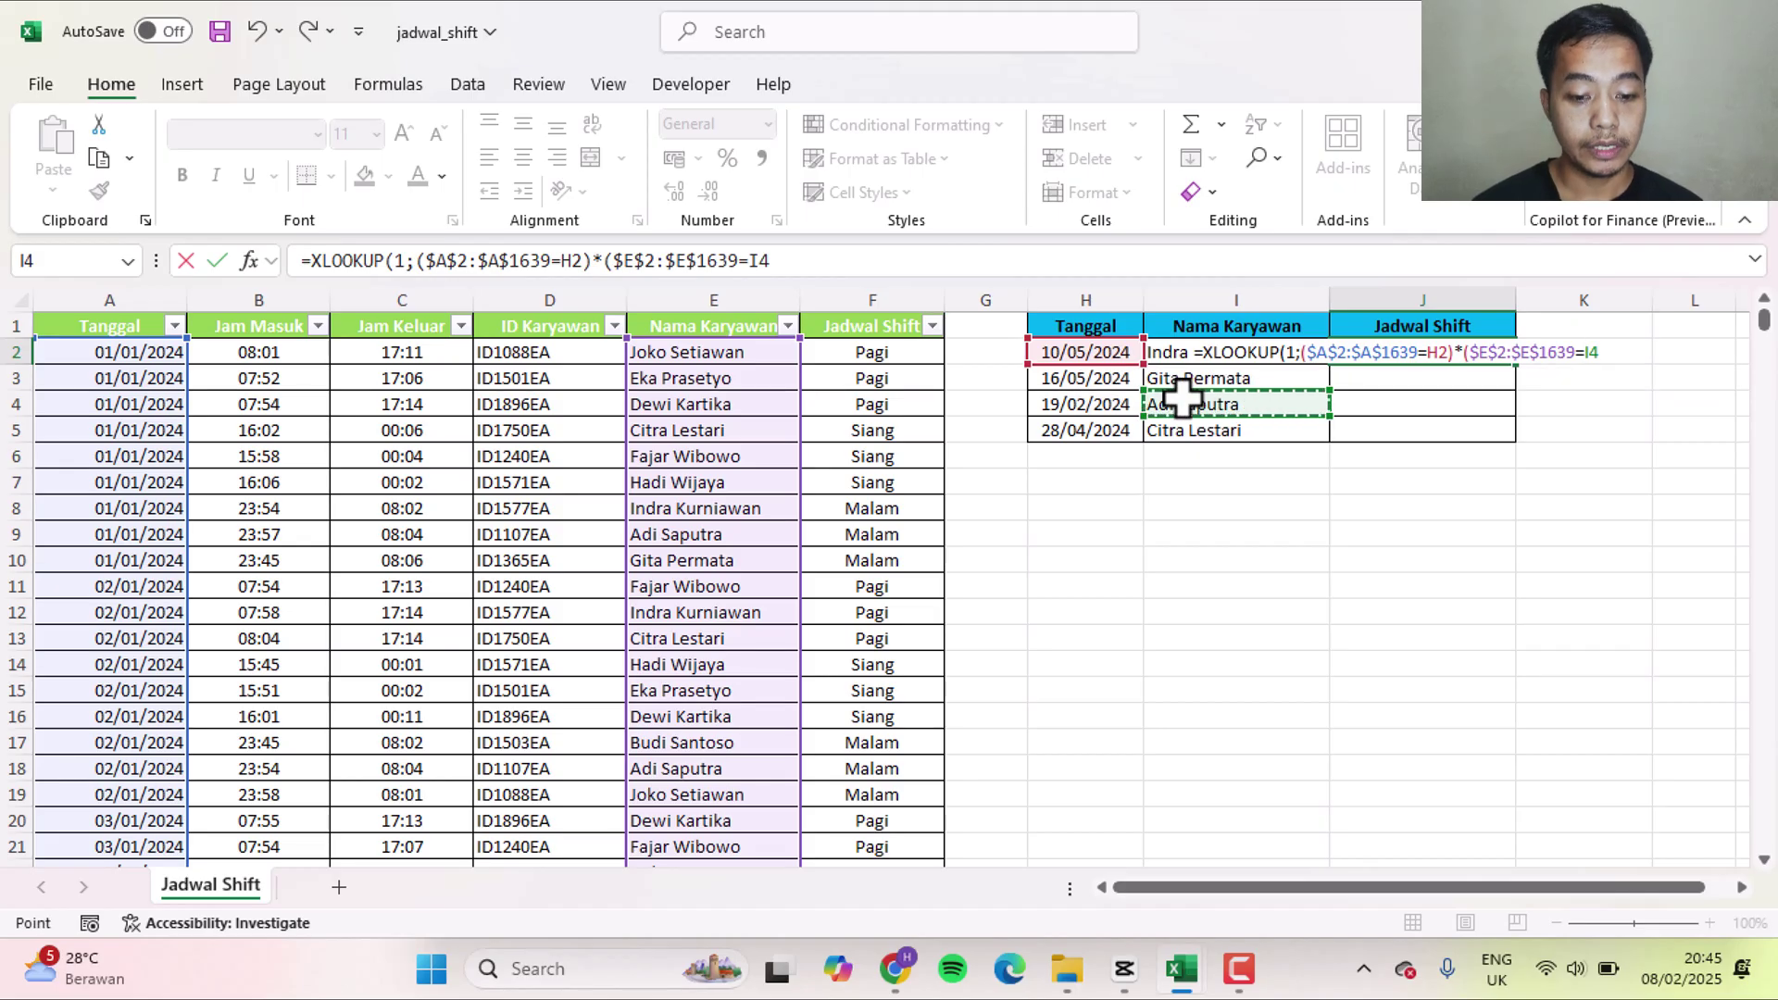
{"action": "key", "text": "Up"}
{"action": "key", "text": "Up"}
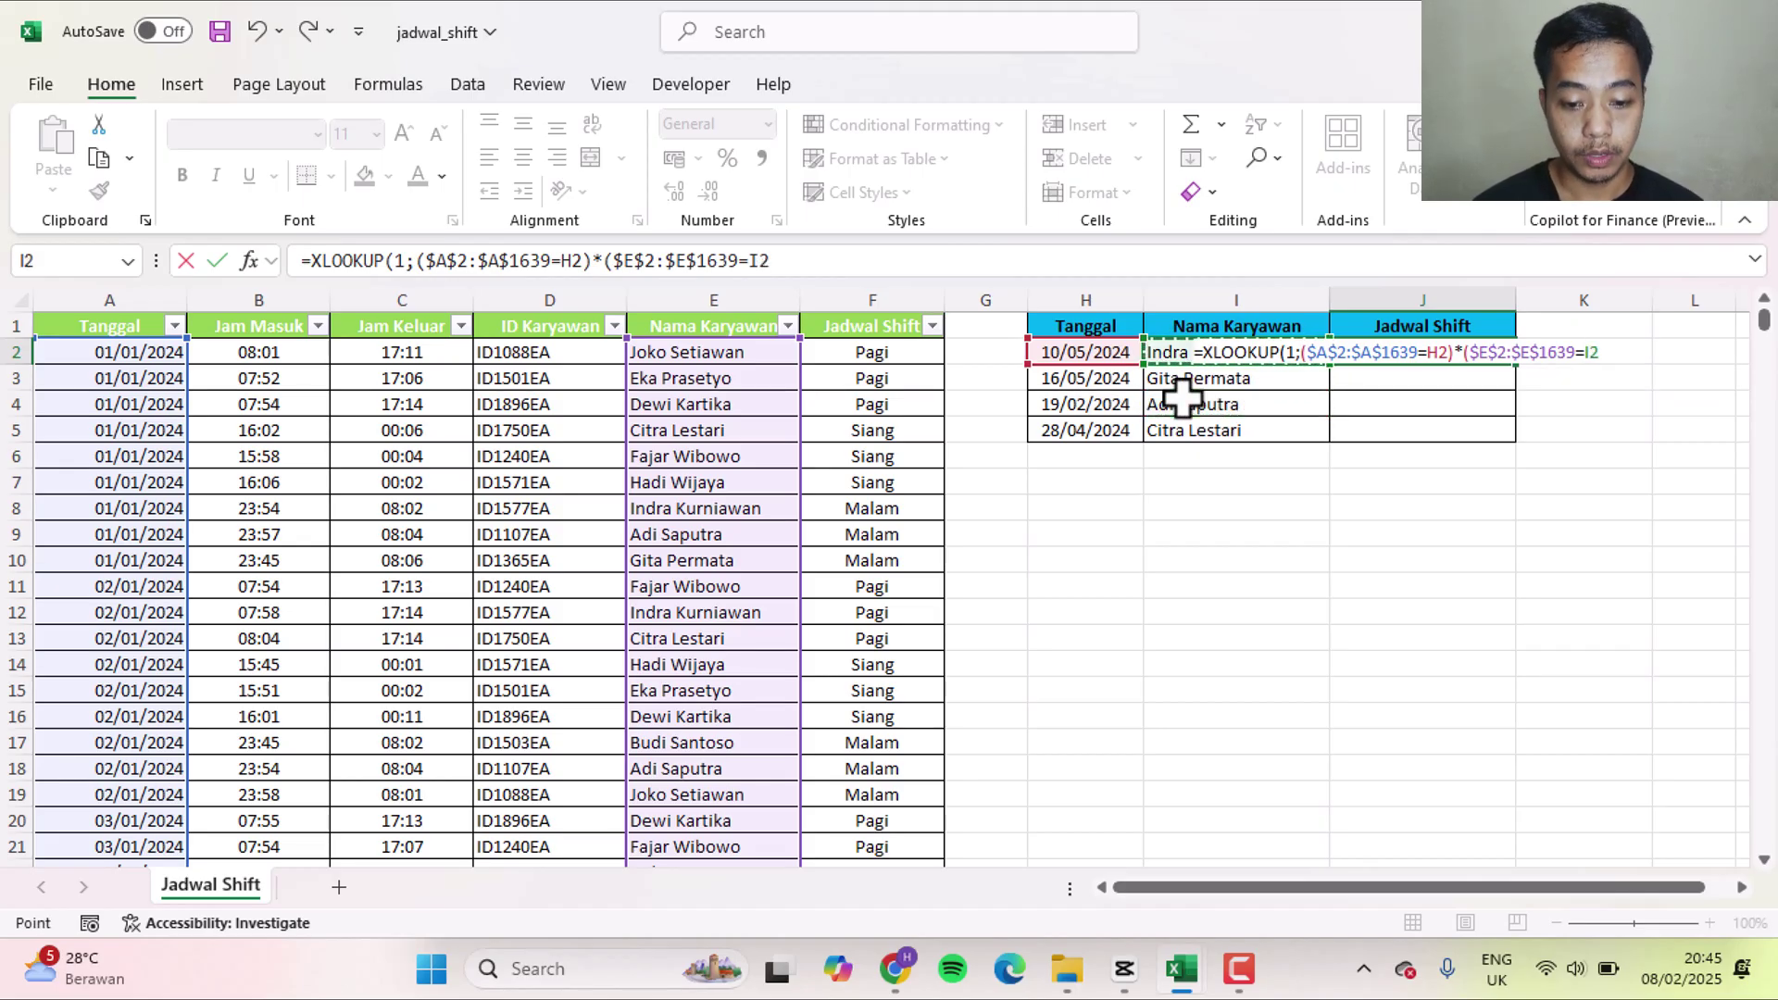
{"action": "type", "text": ")"}
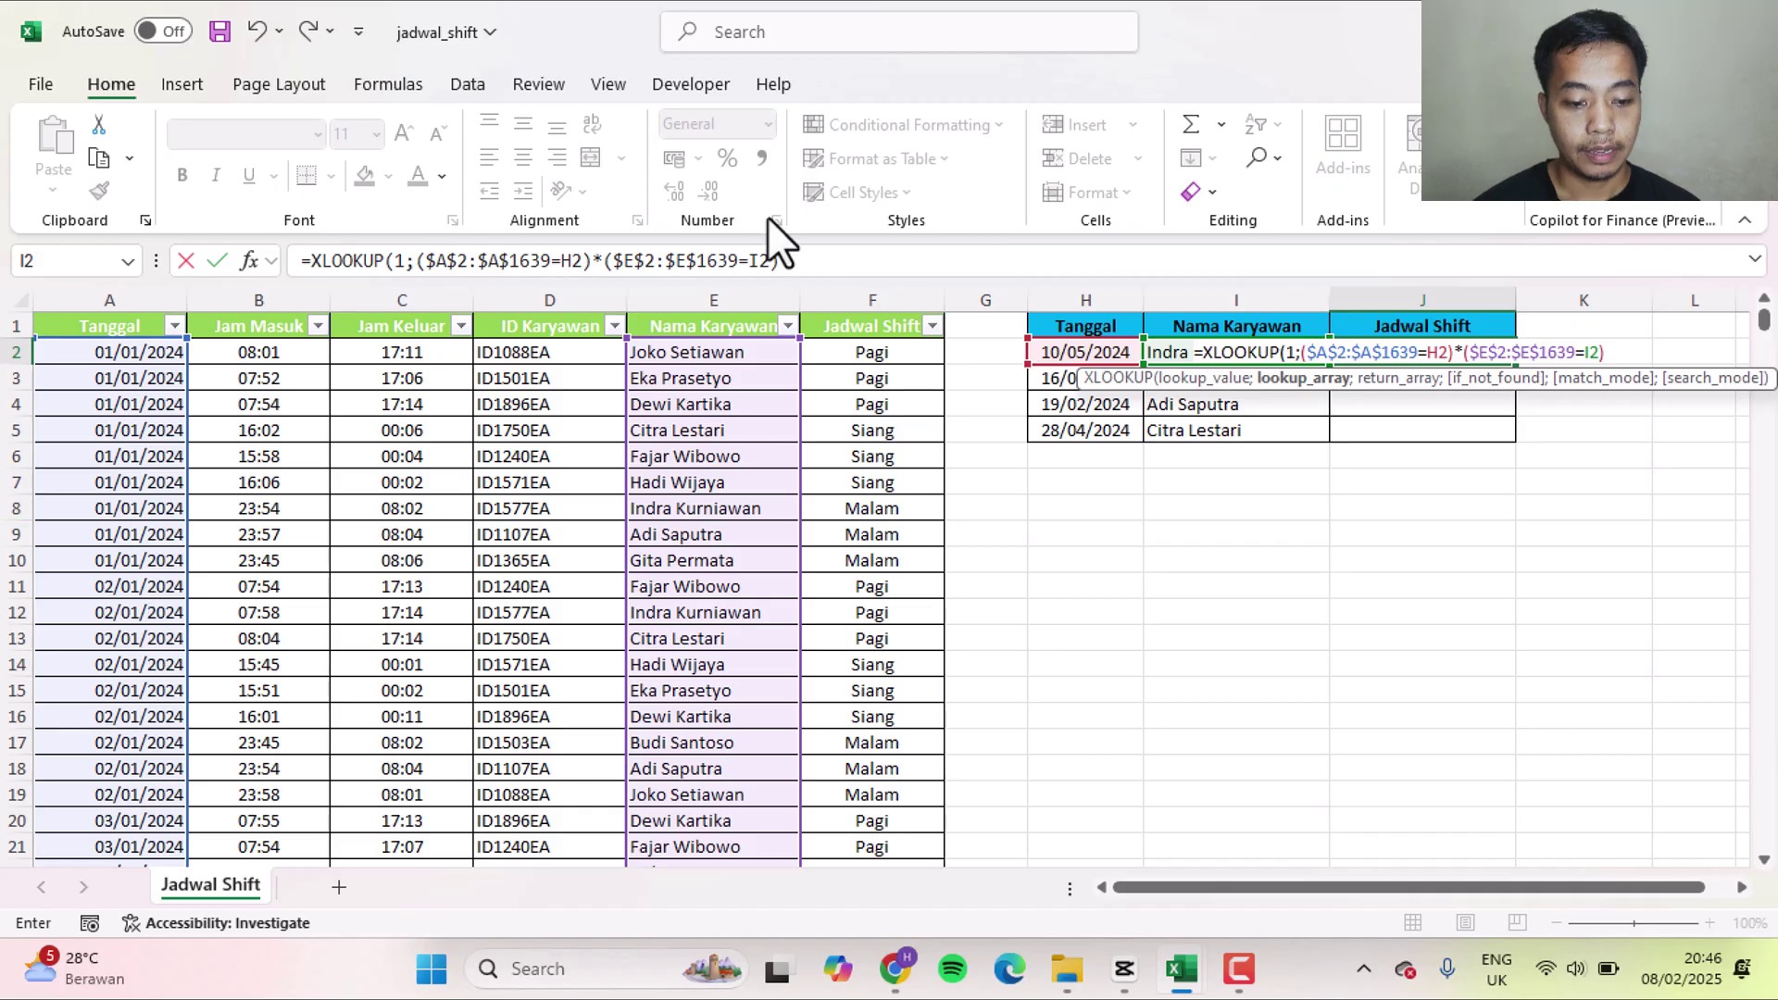
Set $F$2:$F$1639 as the return array and complete the XLOOKUP formula in J2.
{"action": "left_click", "coordinate": [968, 265]}
{"action": "type", "text": ";"}
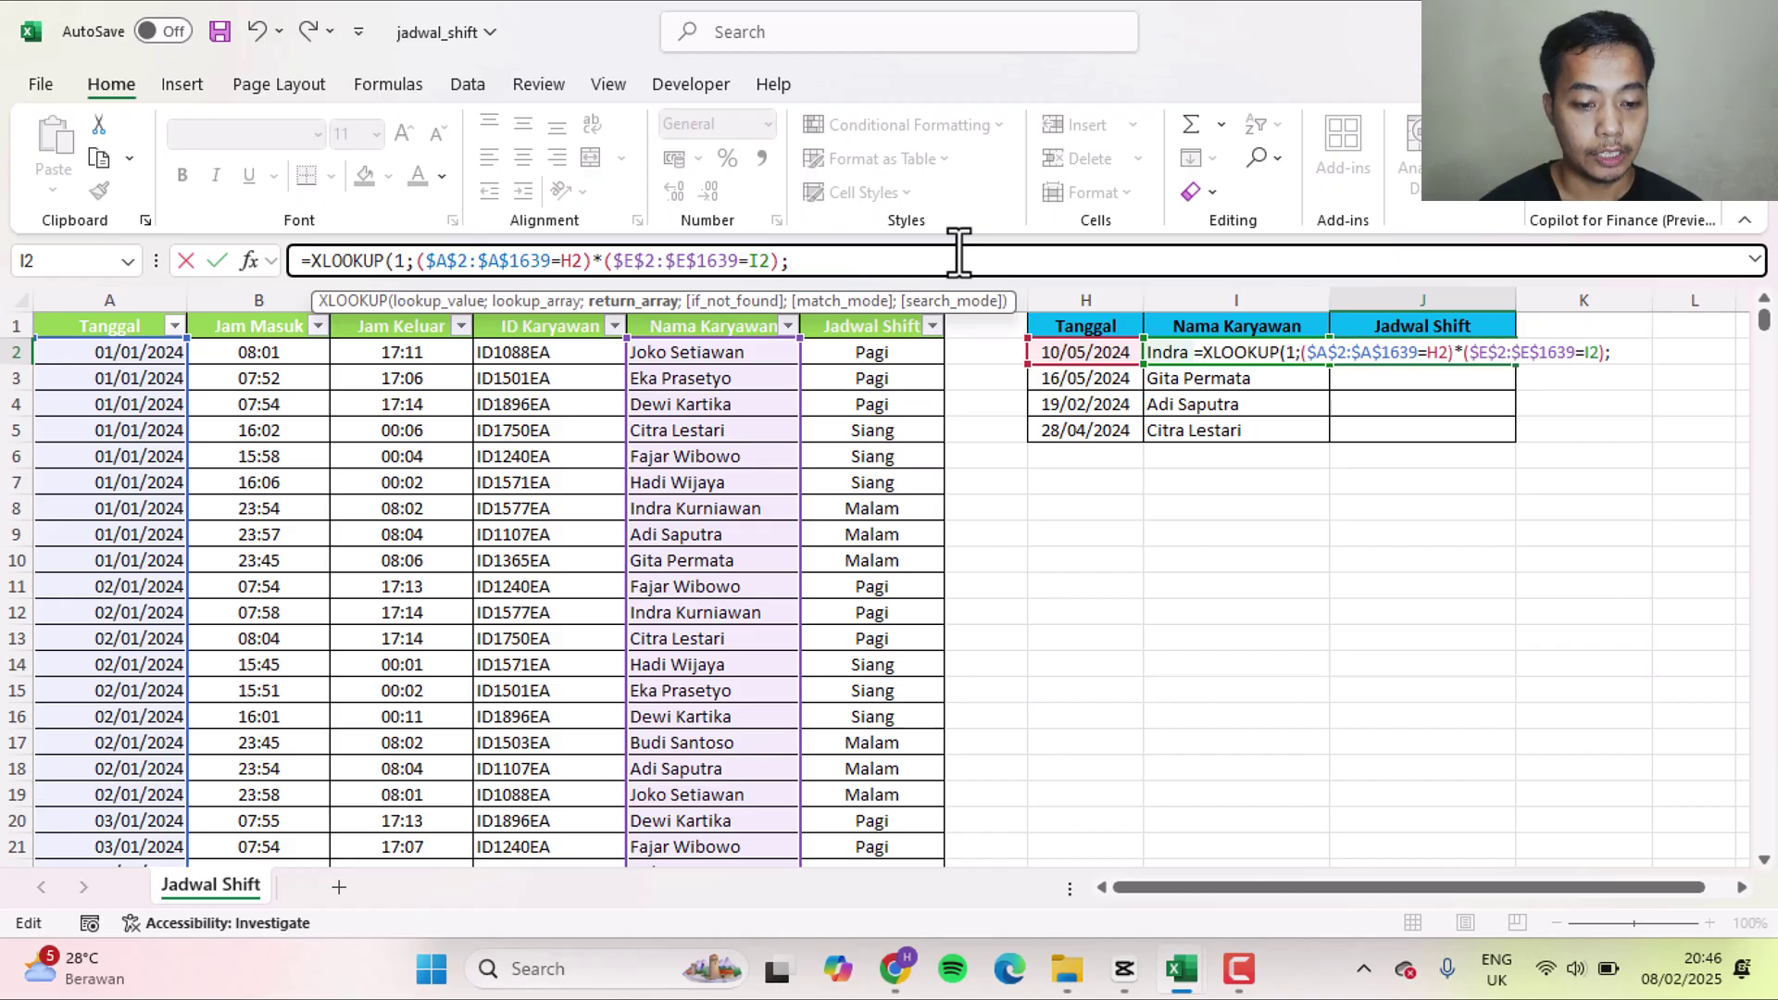
{"action": "left_click", "coordinate": [892, 352]}
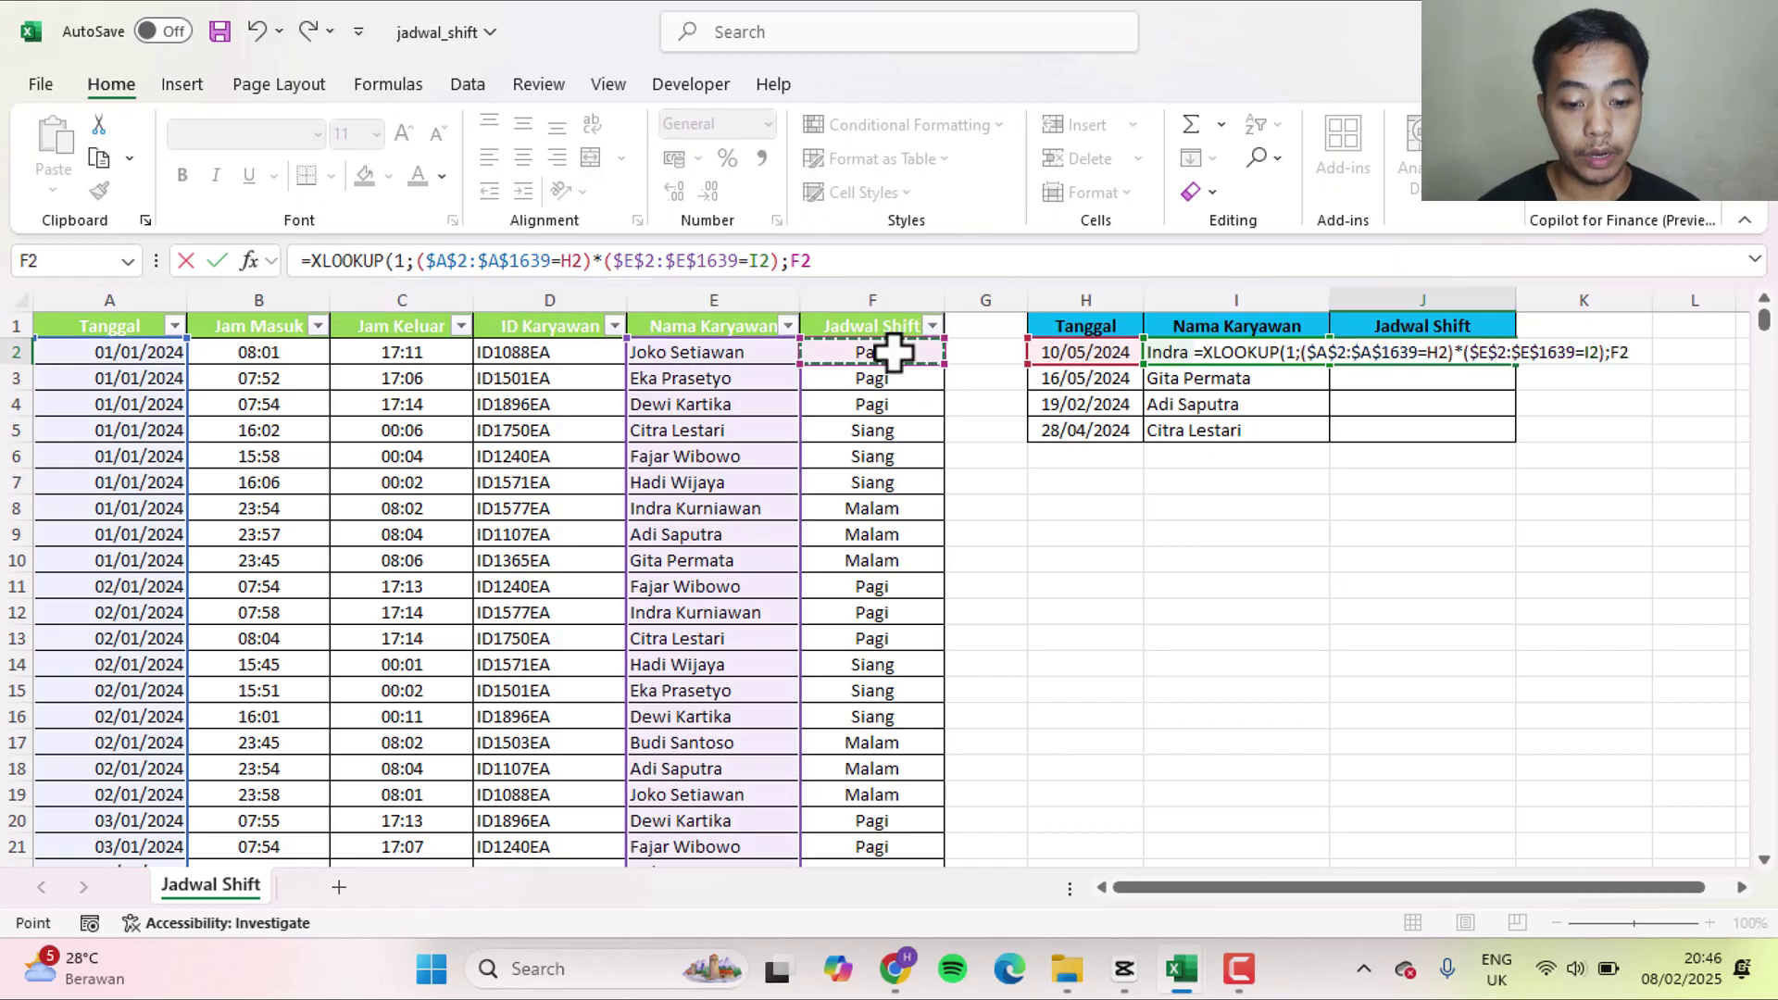
{"action": "key", "text": "ctrl+shift+Down"}
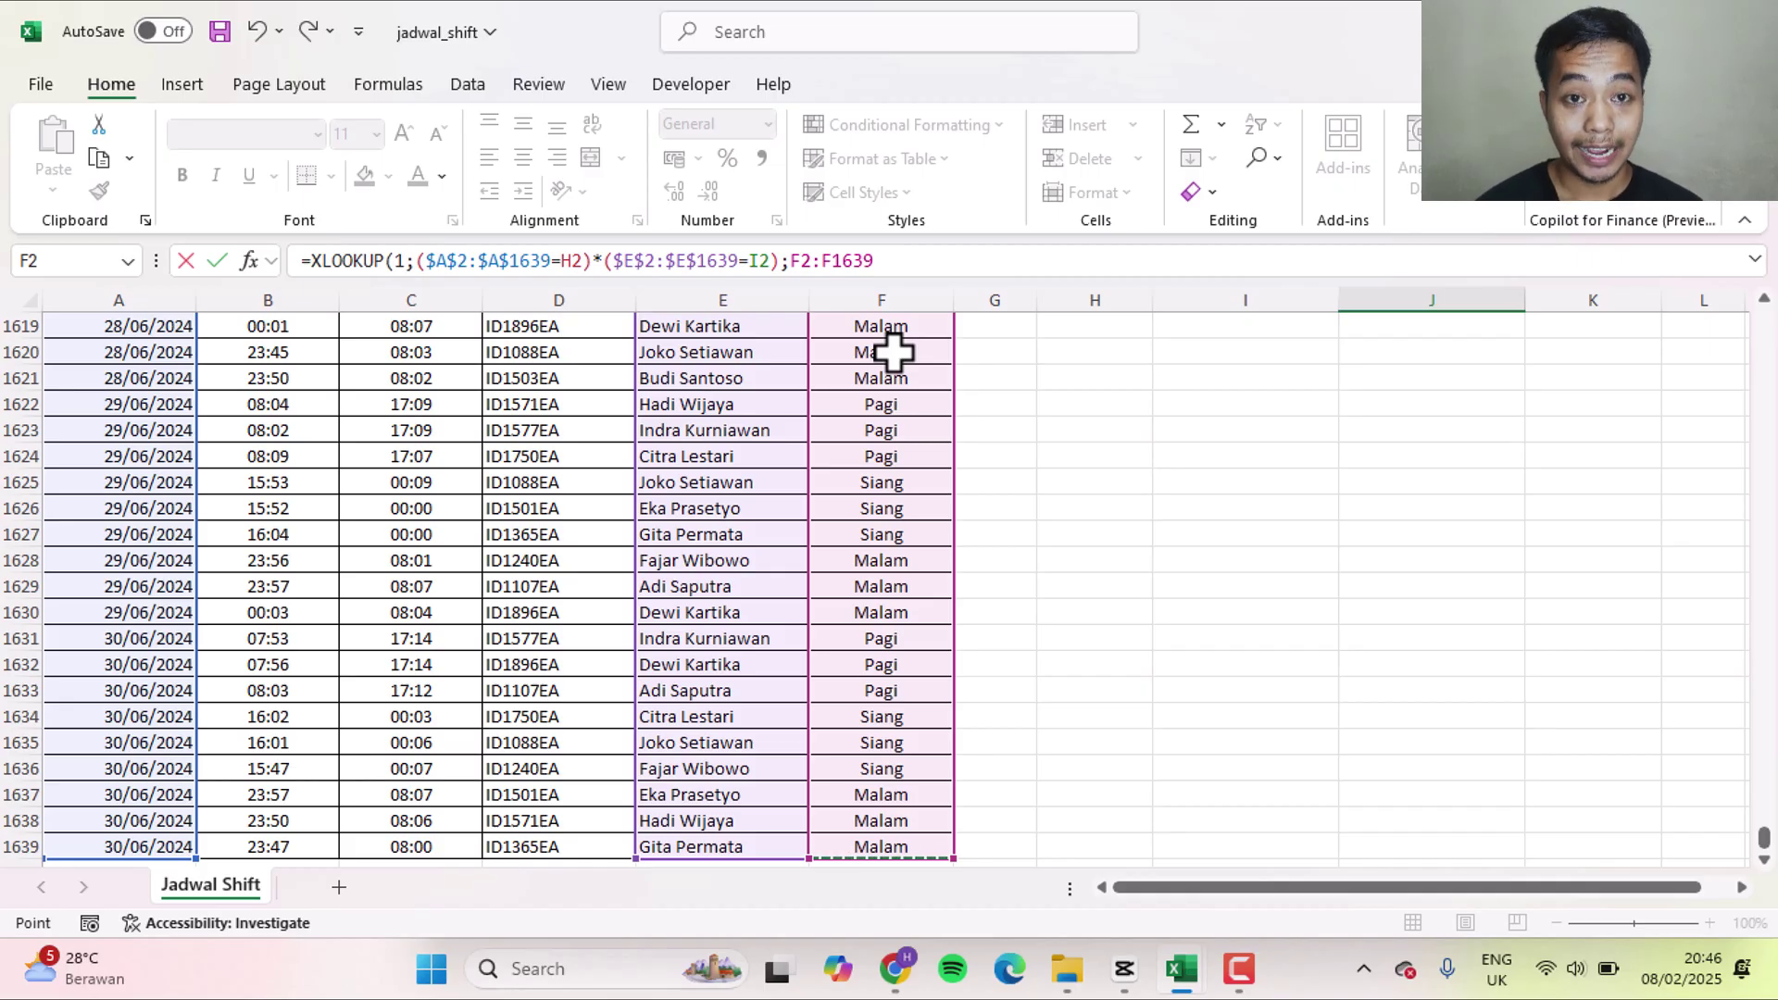
{"action": "key", "text": "F4"}
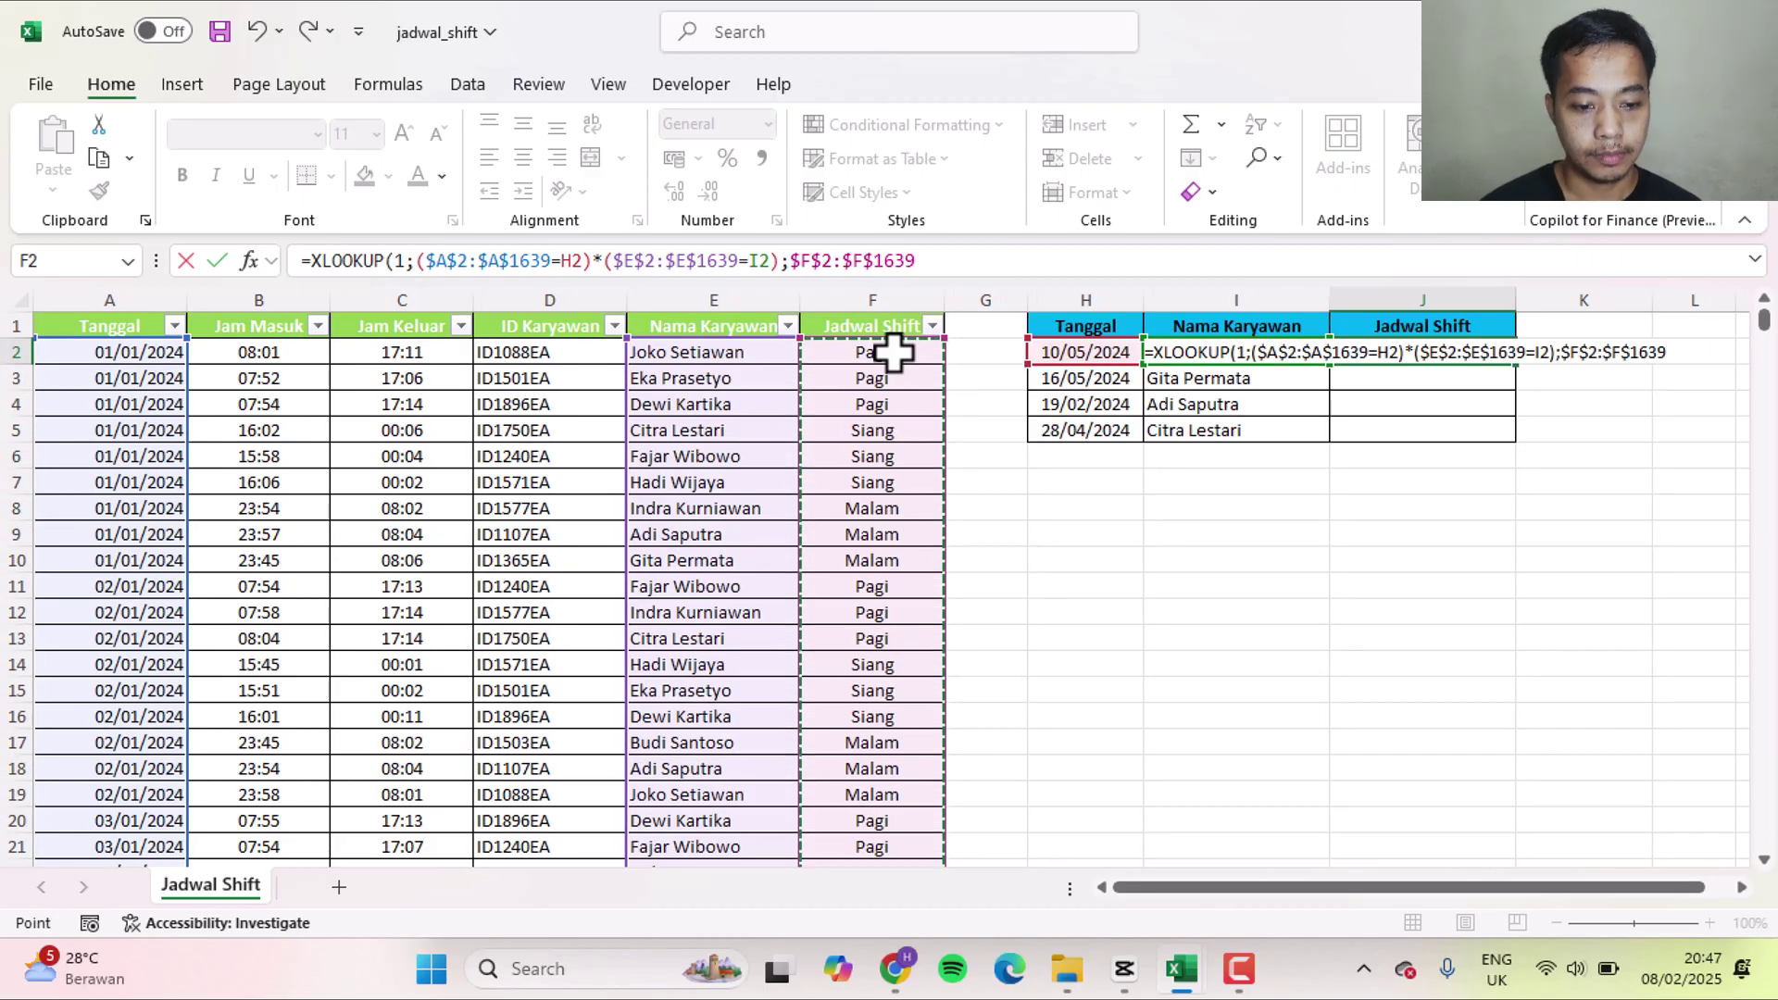
{"action": "type", "text": ")"}
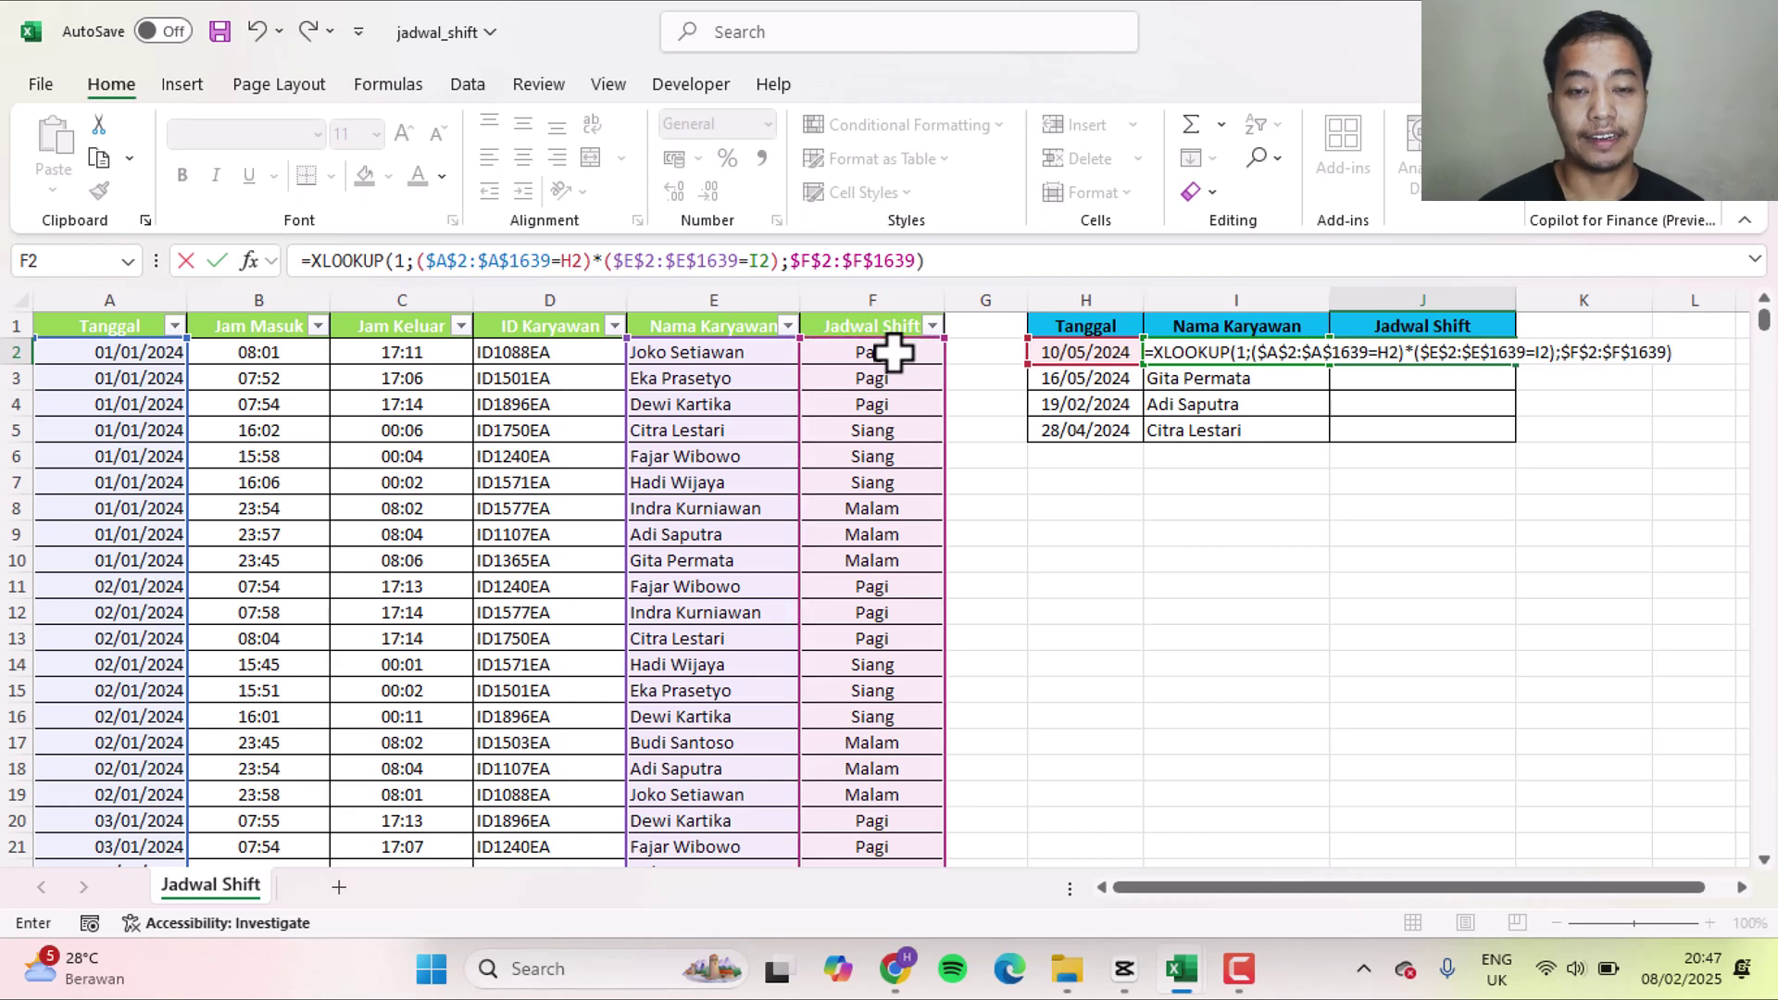
{"action": "key", "text": "Return"}
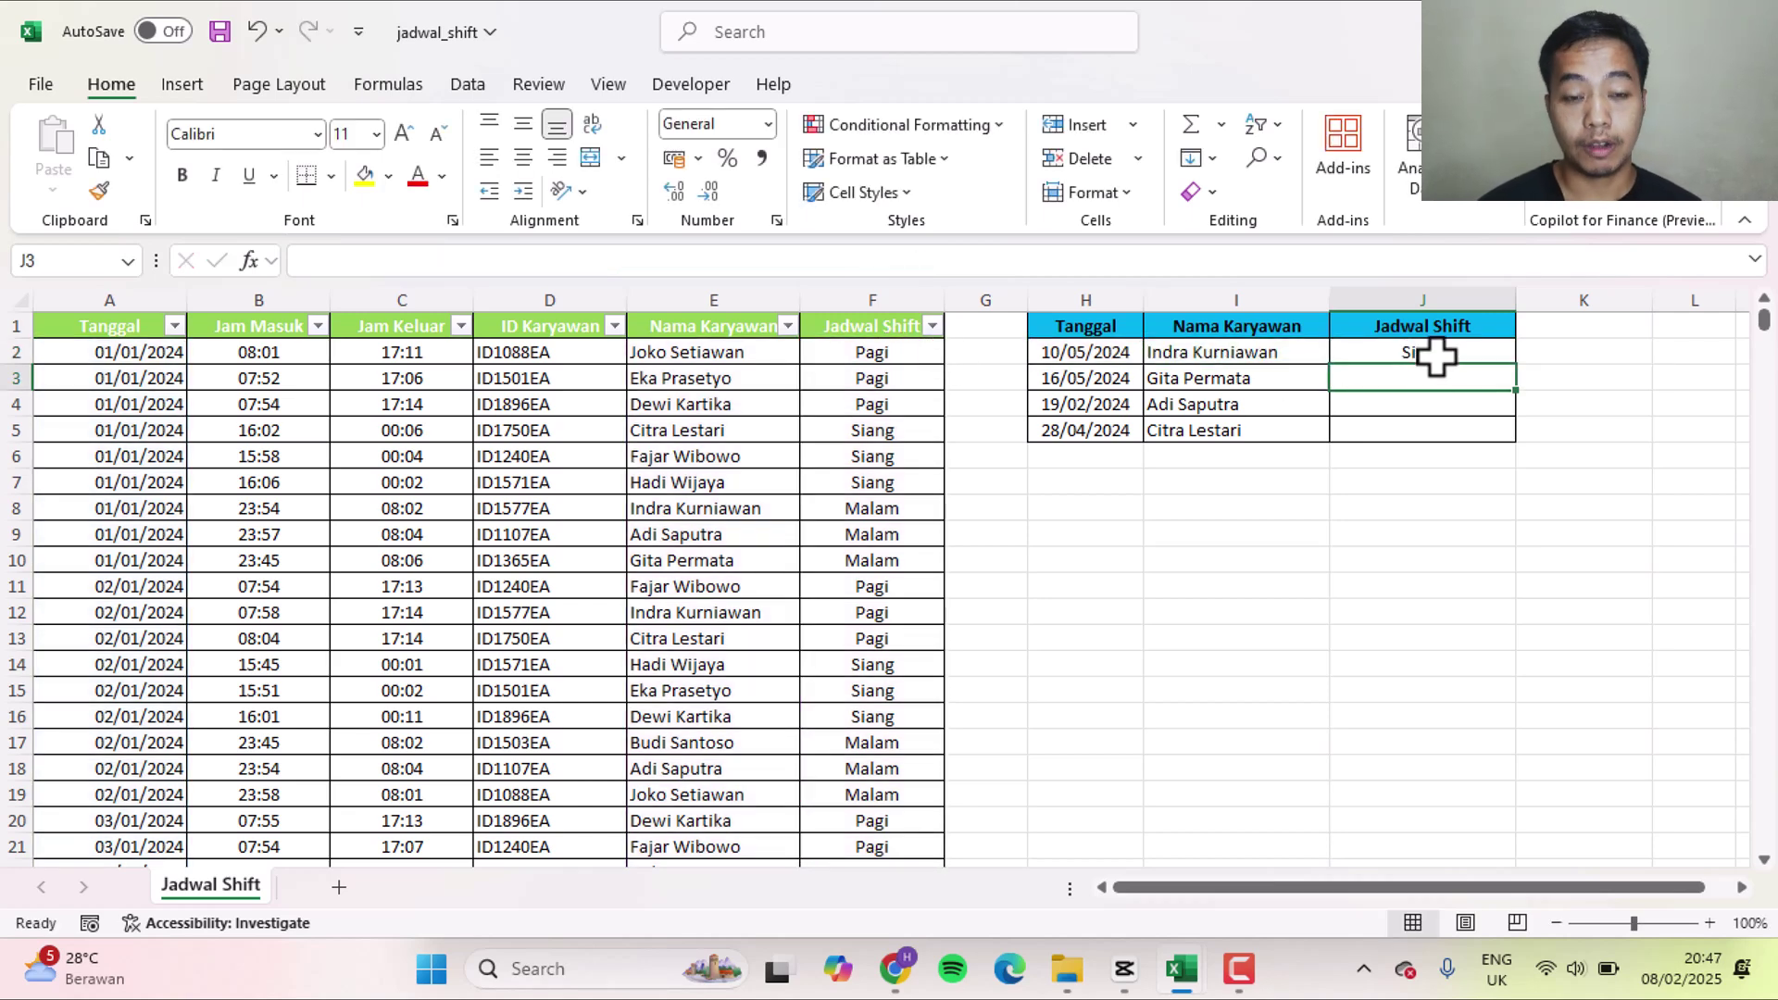
{"action": "left_click", "coordinate": [1436, 356]}
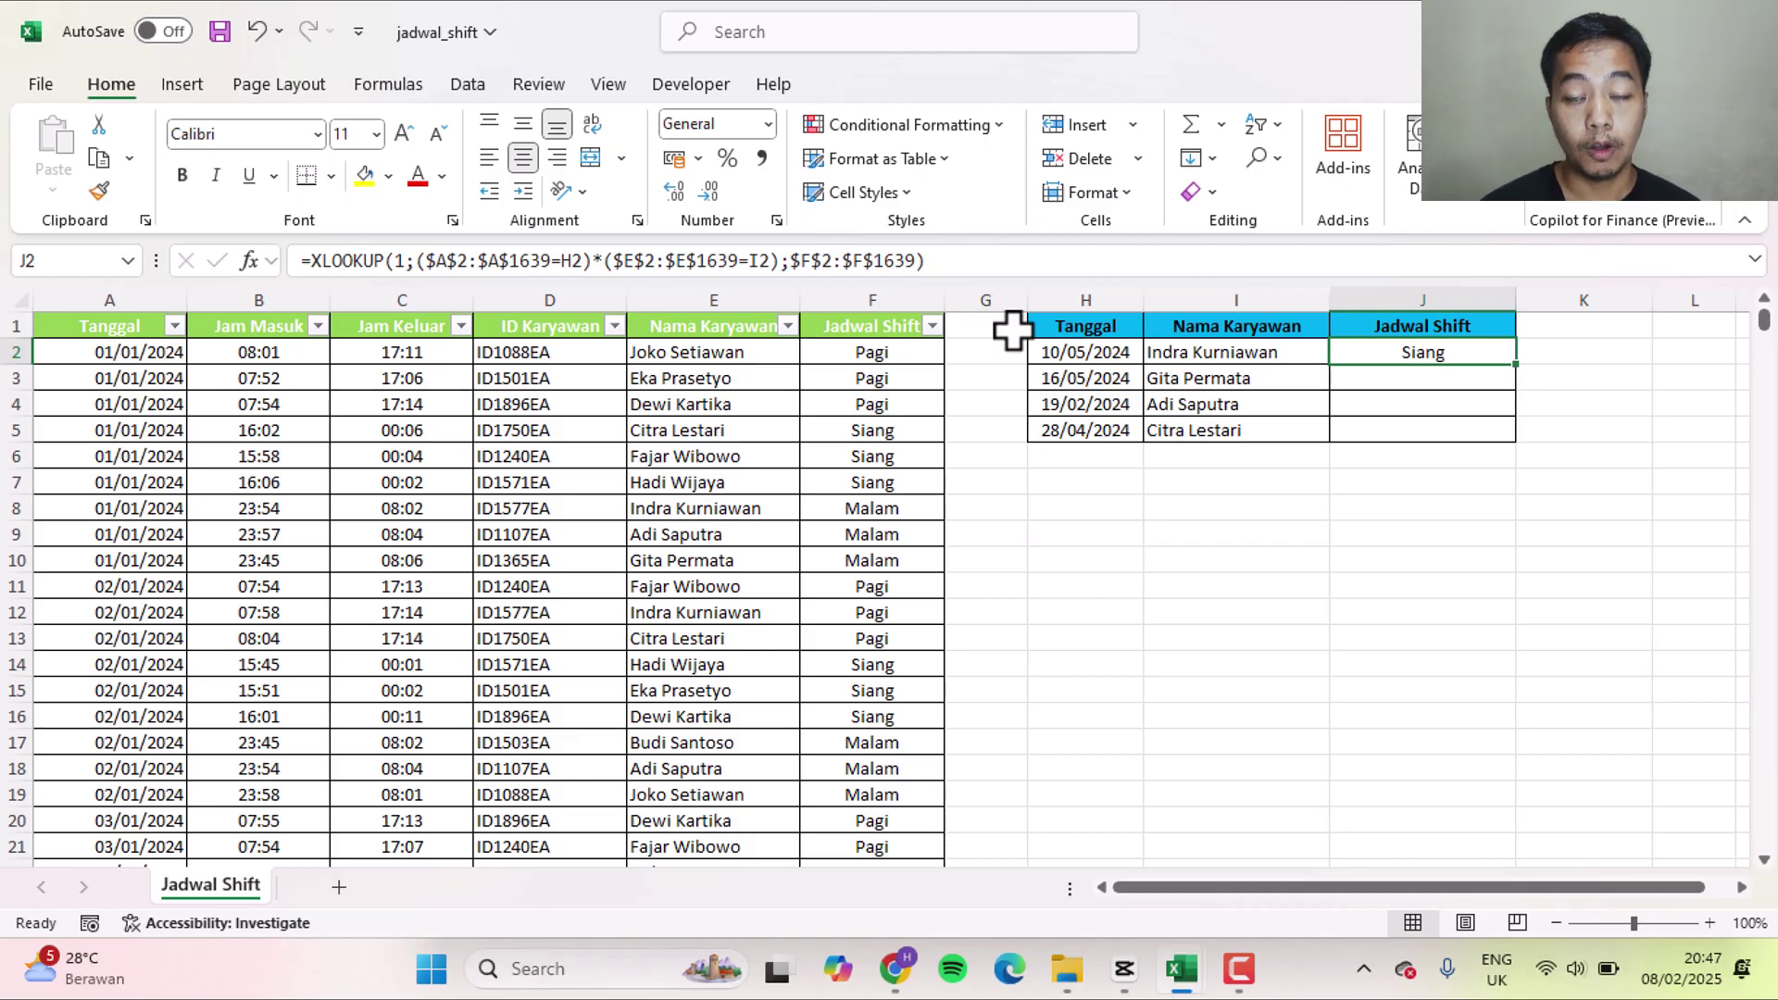
Fill the XLOOKUP formula from J2 down through J5 and check the result in each filled cell.
{"action": "double_click", "coordinate": [1519, 361]}
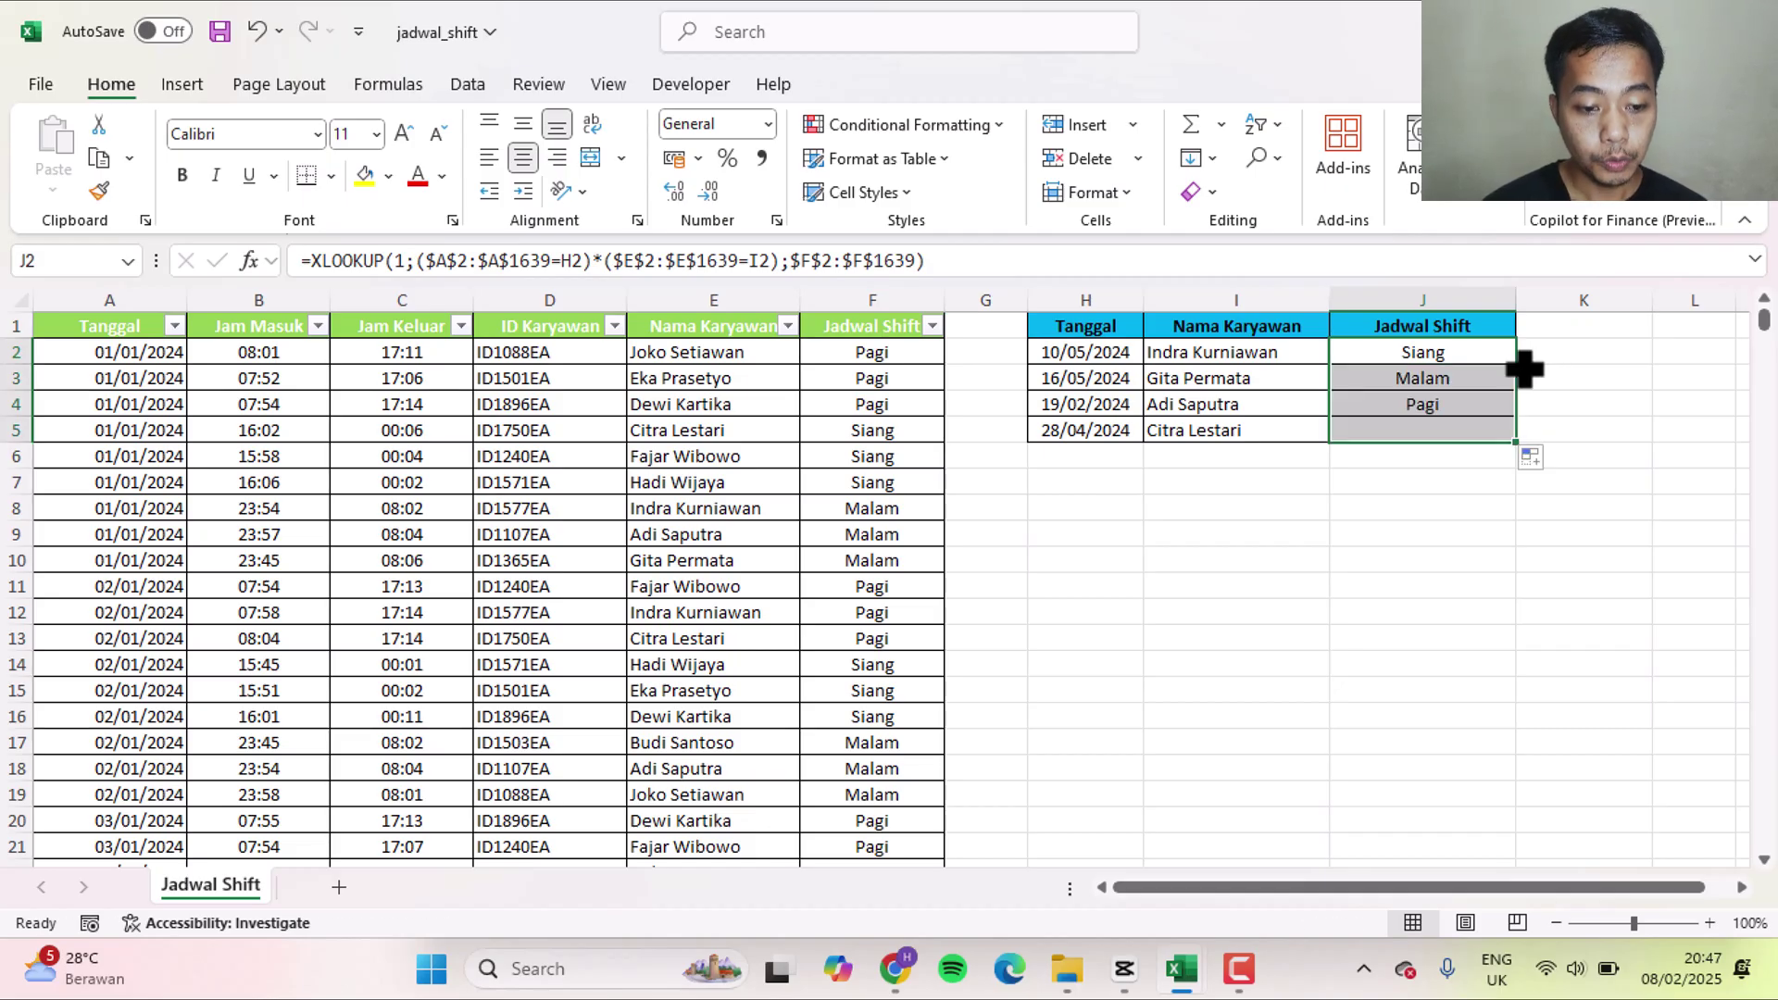
{"action": "left_click", "coordinate": [1478, 352]}
{"action": "left_click", "coordinate": [1476, 380]}
{"action": "left_click", "coordinate": [1476, 404]}
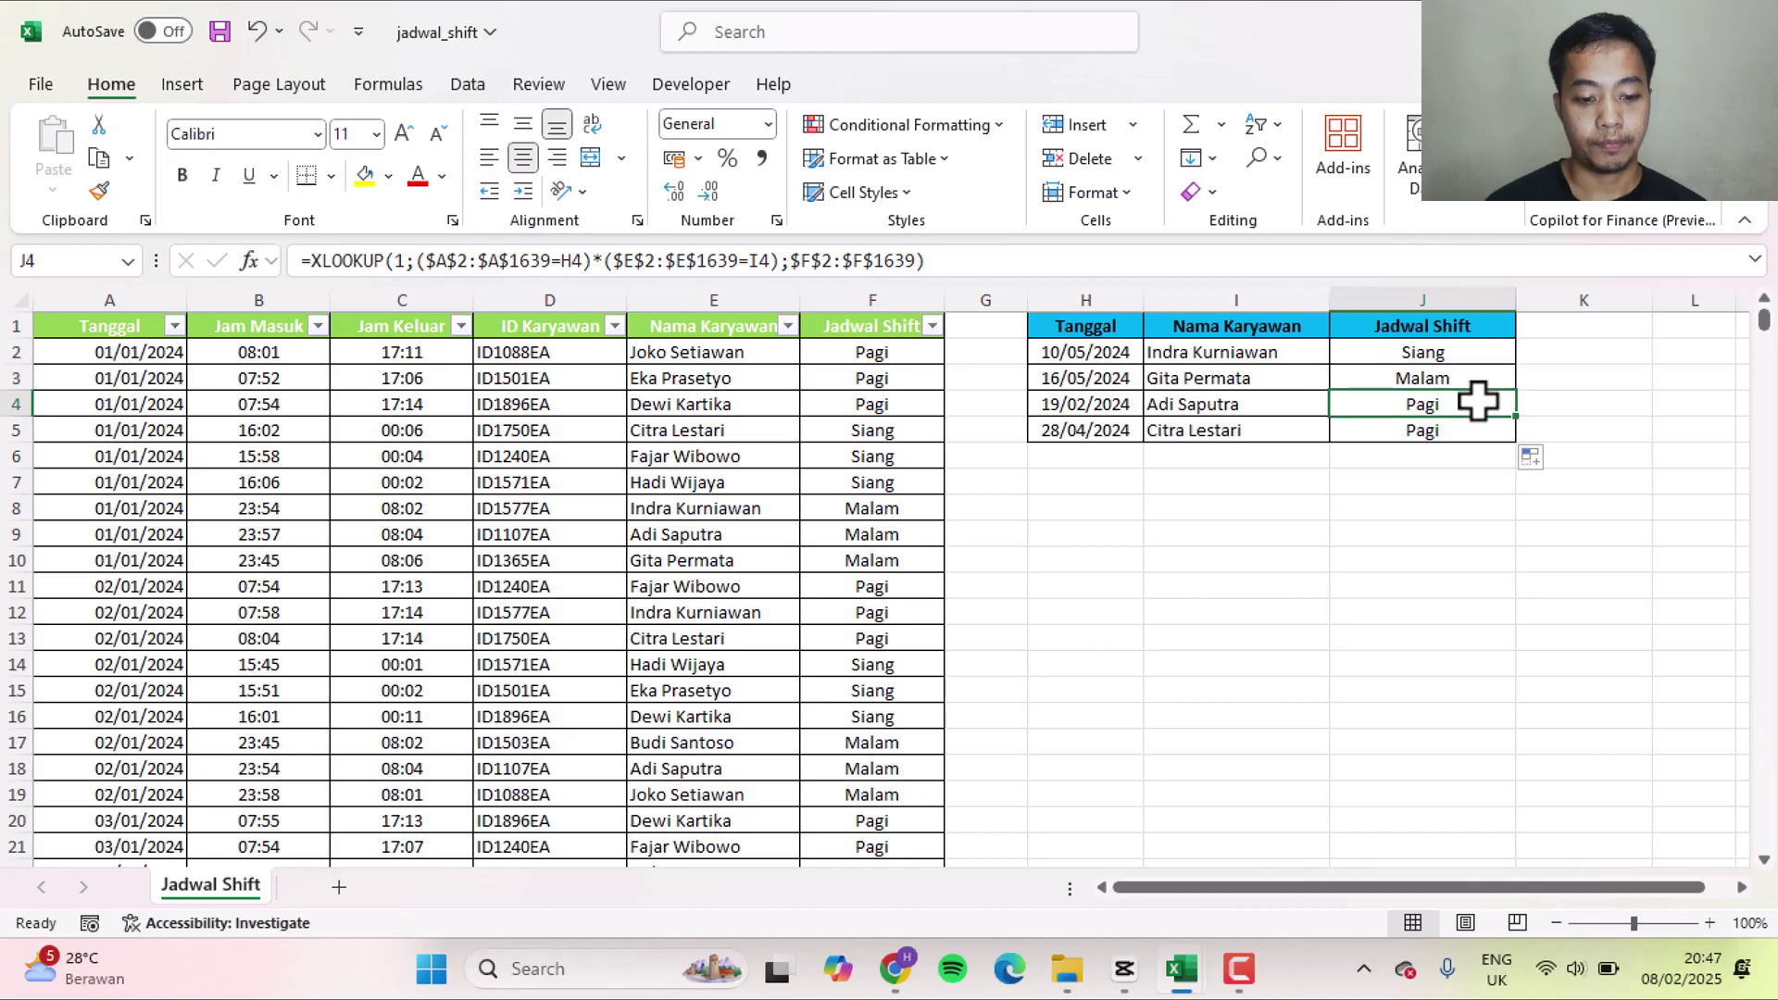
{"action": "left_click", "coordinate": [1473, 430]}
{"action": "left_click", "coordinate": [1421, 506]}
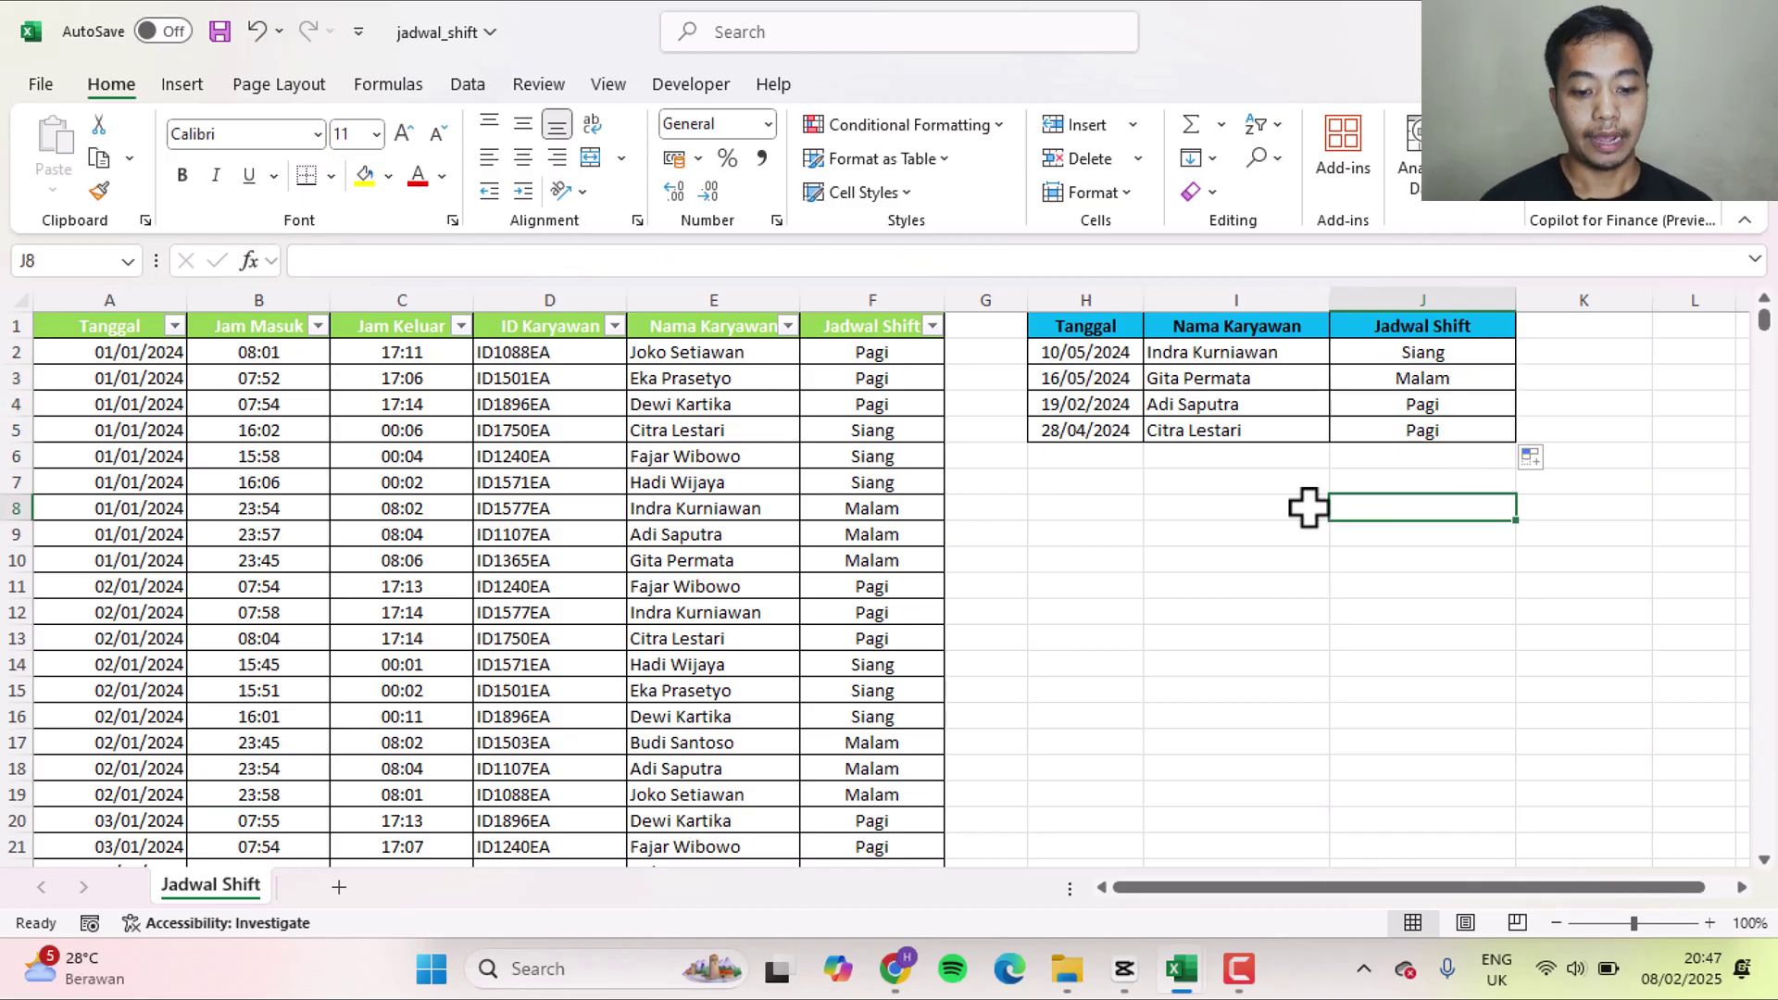
Change the lookup date in H2 to 1/1/2024 to test the formula.
{"action": "left_click", "coordinate": [1082, 349]}
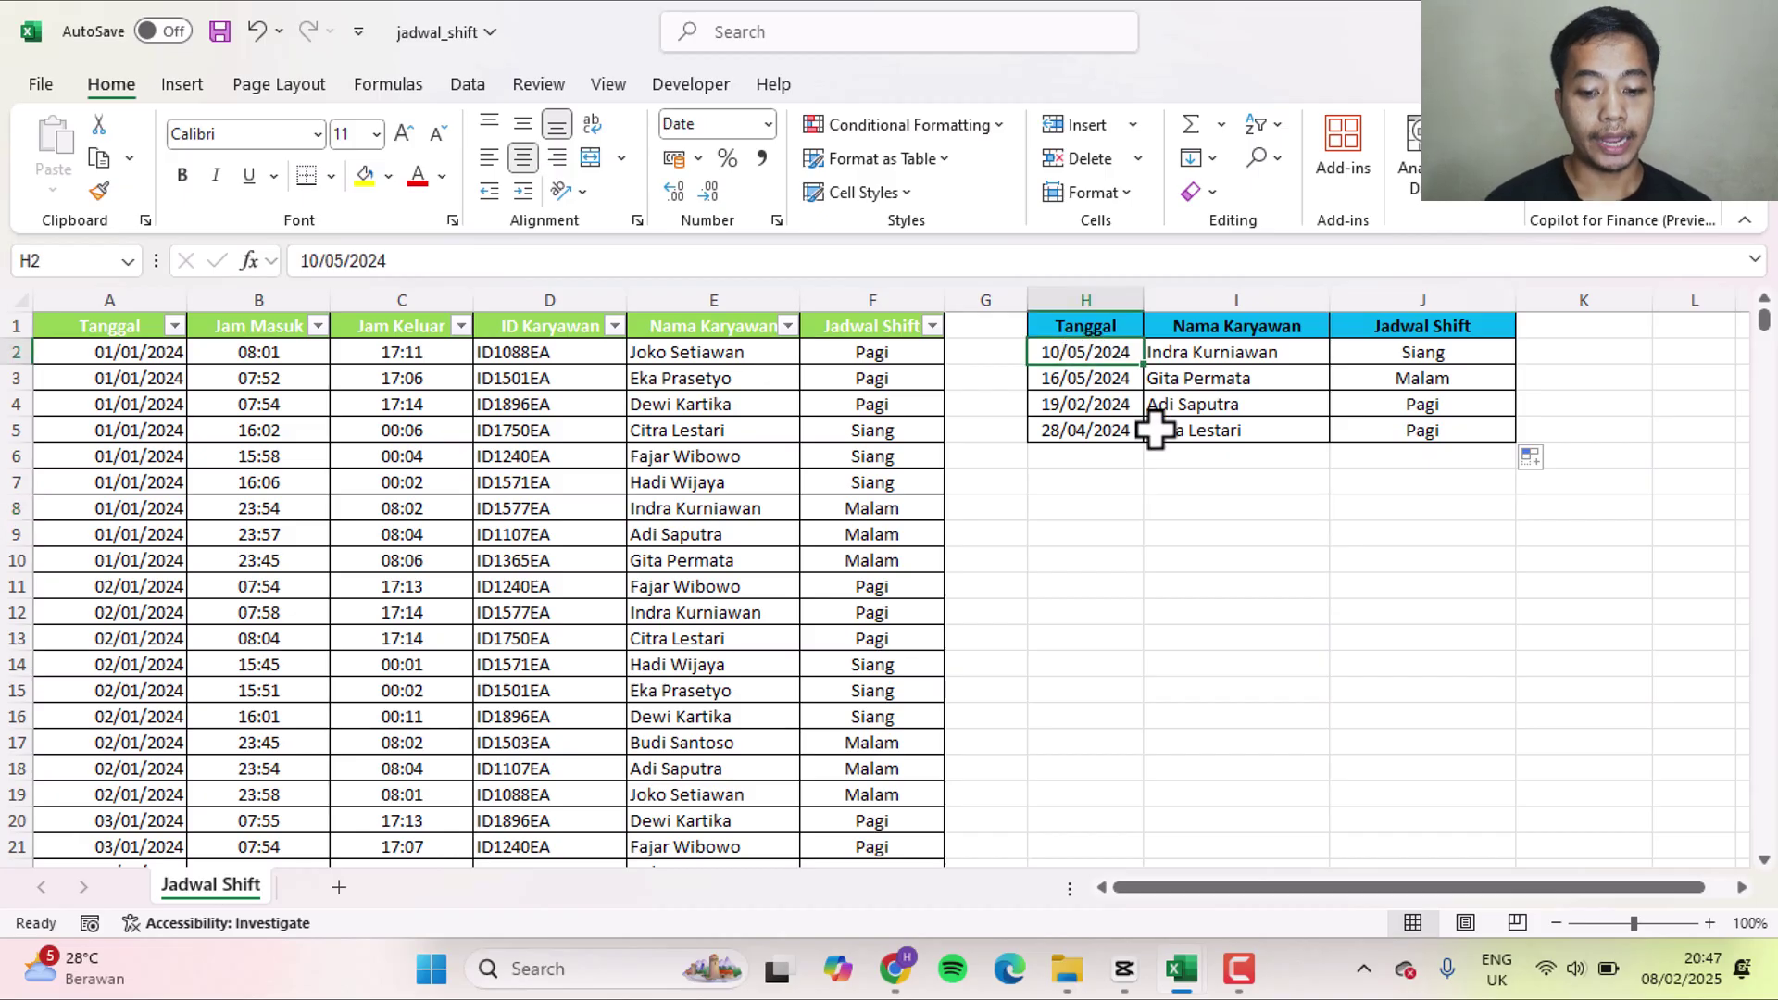
{"action": "type", "text": "1/1/"}
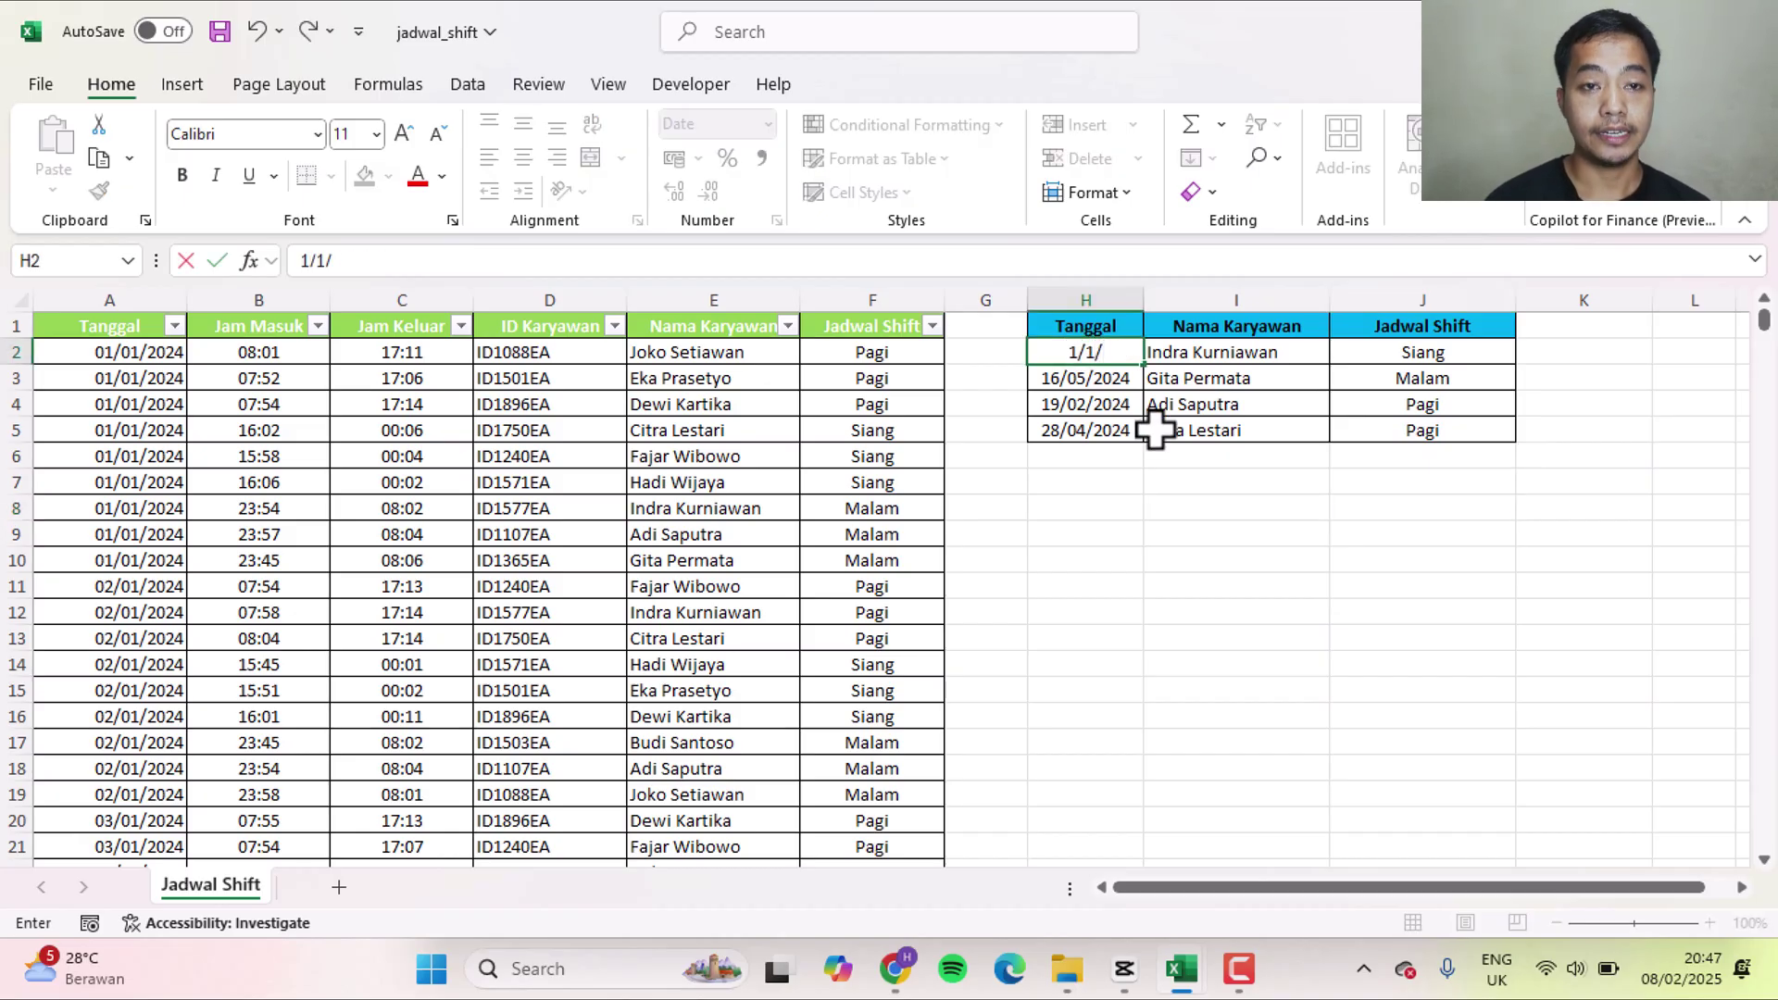
{"action": "type", "text": "2024"}
{"action": "key", "text": "Return"}
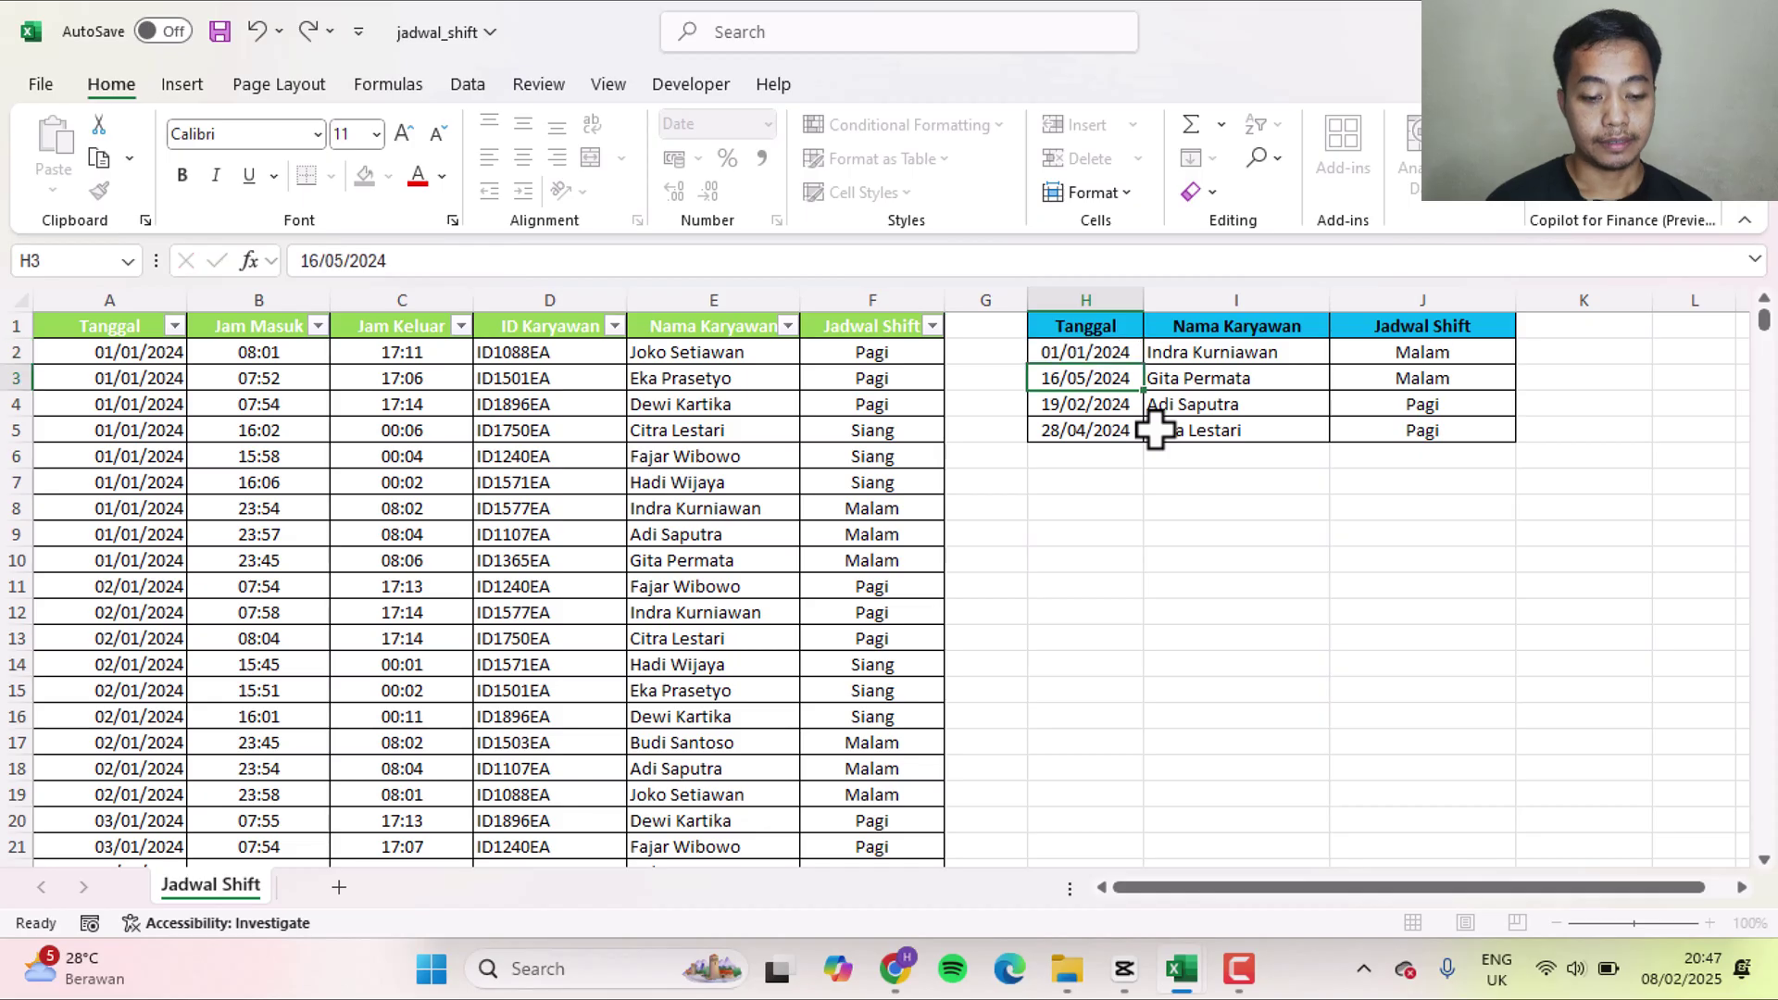
Check the Jadwal Shift results in J2 and J4, and open the J2 formula to inspect its referenced ranges.
{"action": "left_click", "coordinate": [1447, 352]}
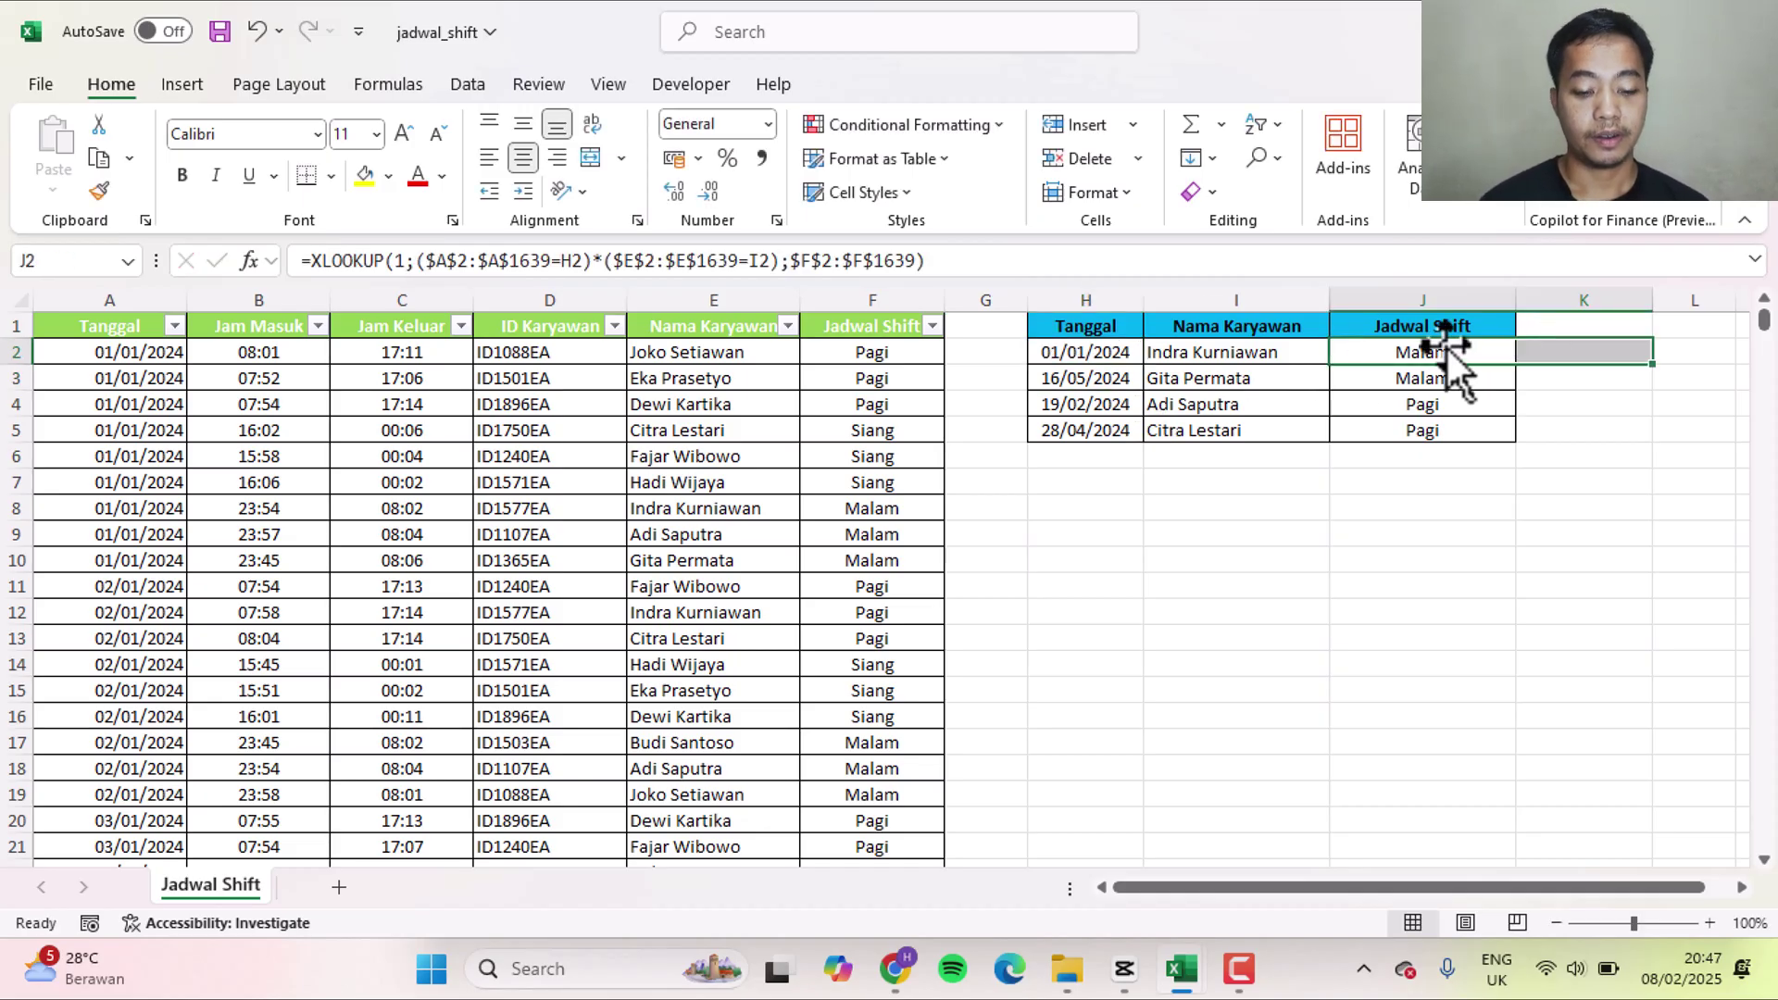
{"action": "left_click", "coordinate": [1456, 404]}
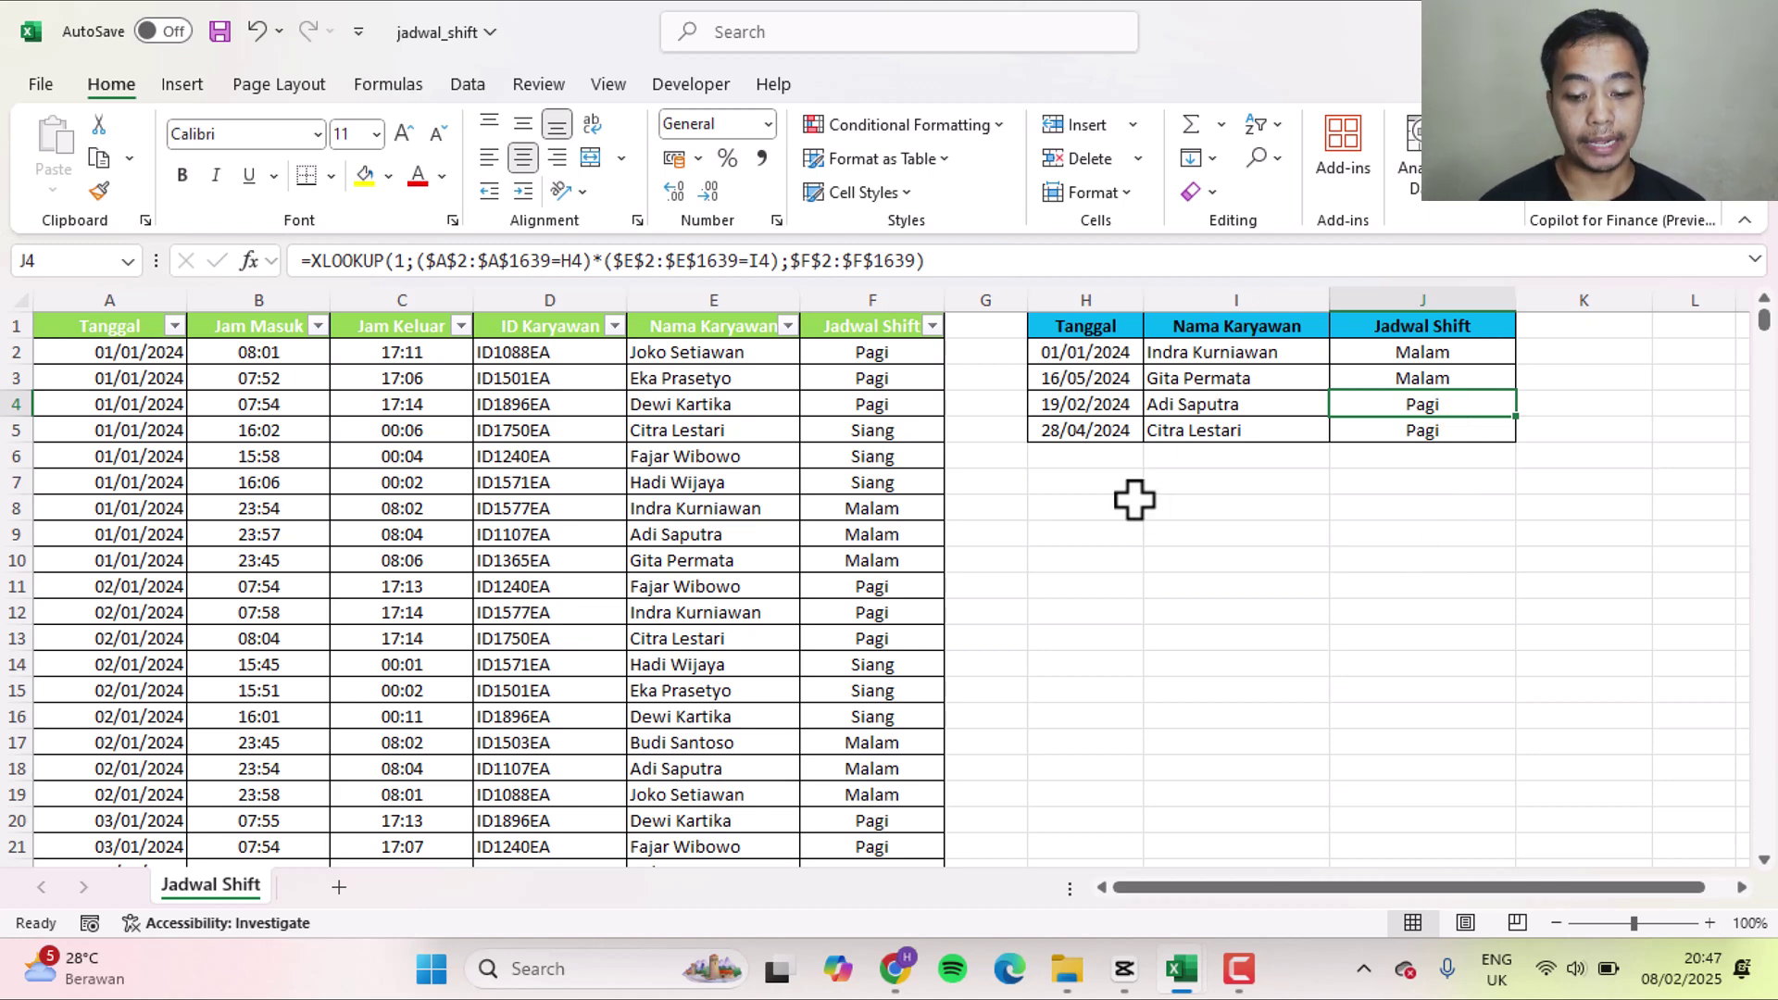
{"action": "left_click", "coordinate": [1436, 356]}
{"action": "left_click", "coordinate": [1042, 263]}
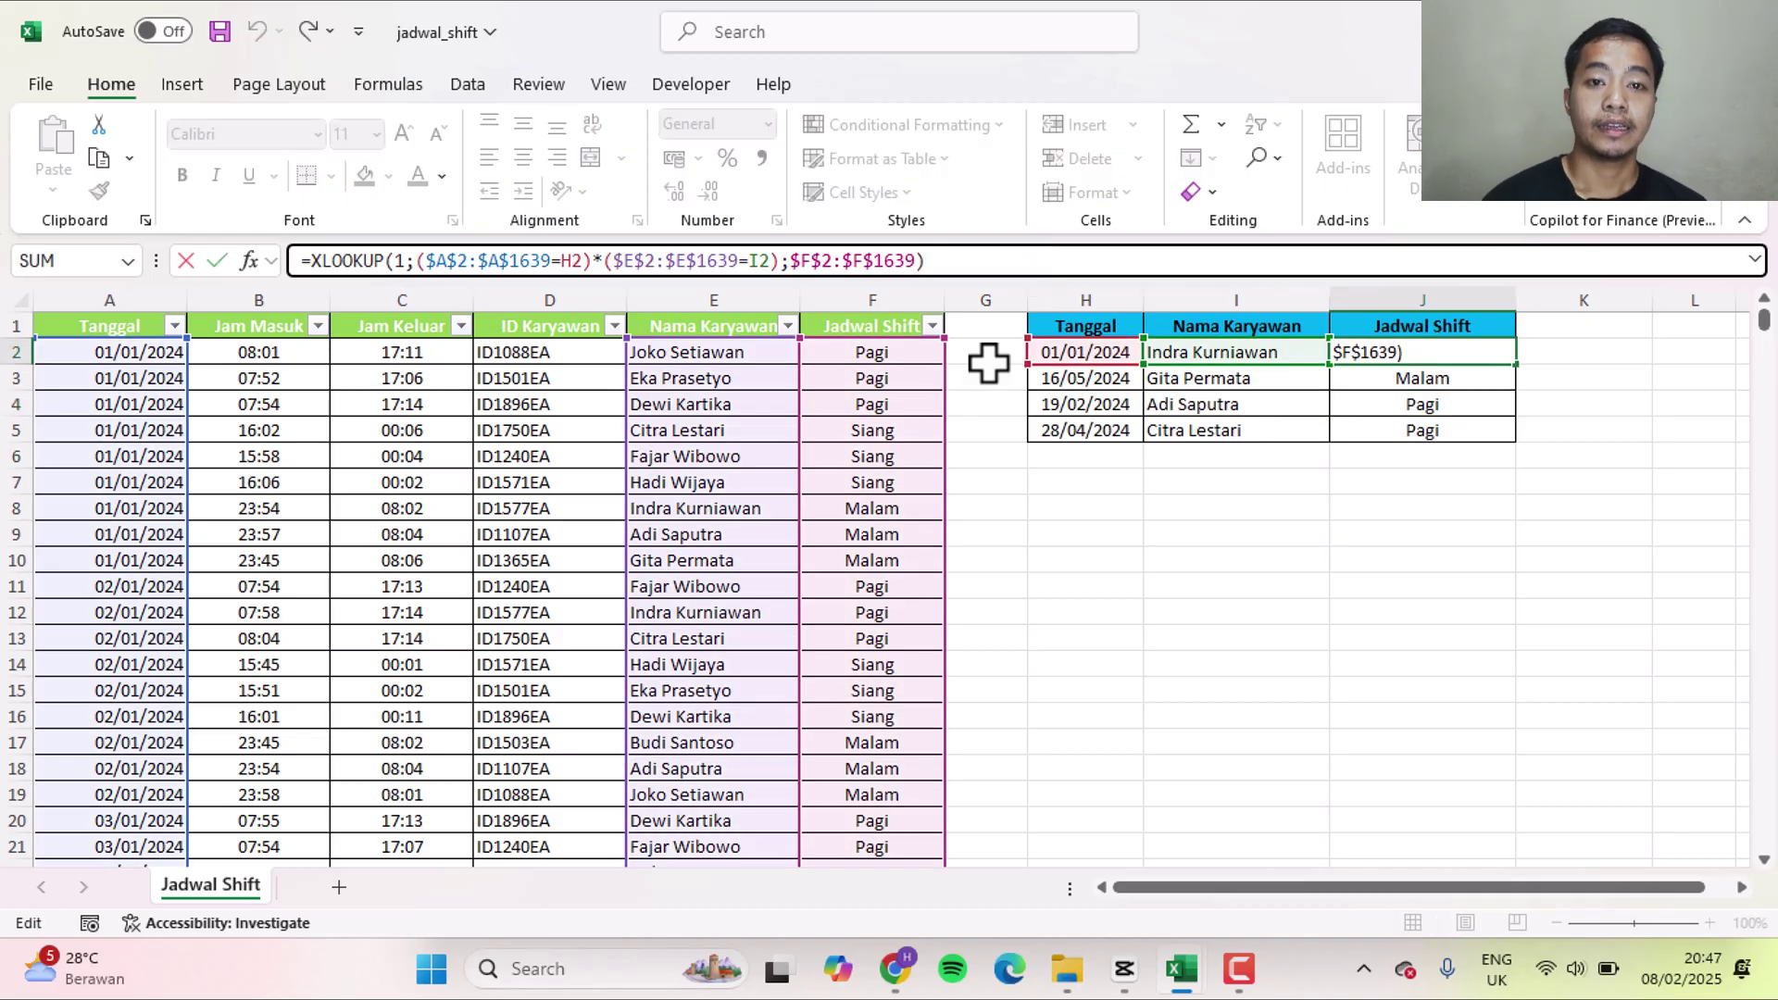